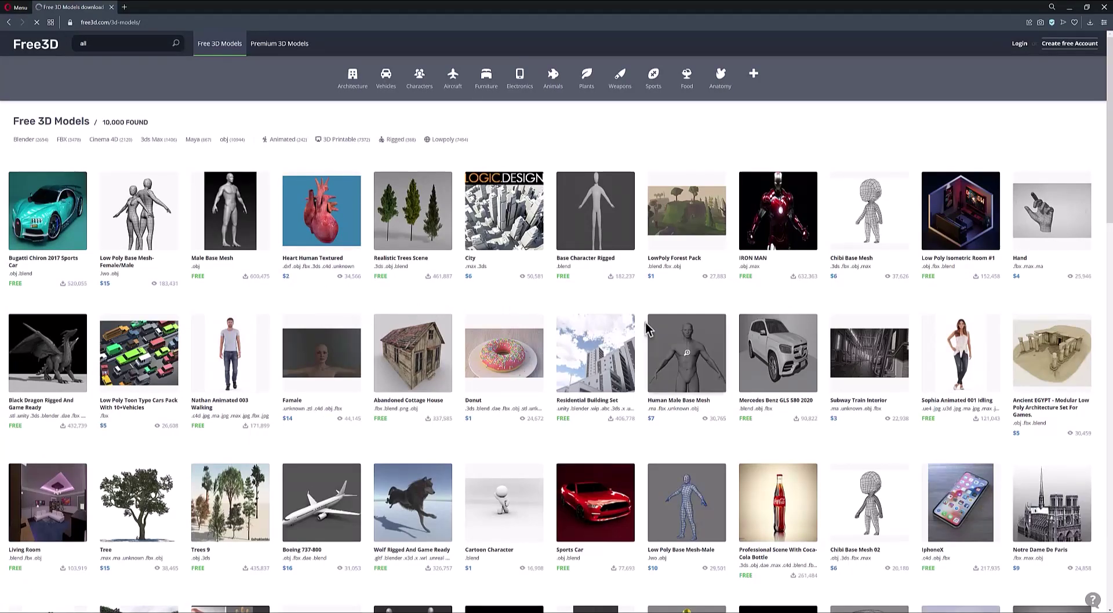
Find the Skull V3 model on Free3D and start downloading its zip file
{"action": "scroll", "coordinate": [648, 329], "scroll_direction": "down", "scroll_amount": 2}
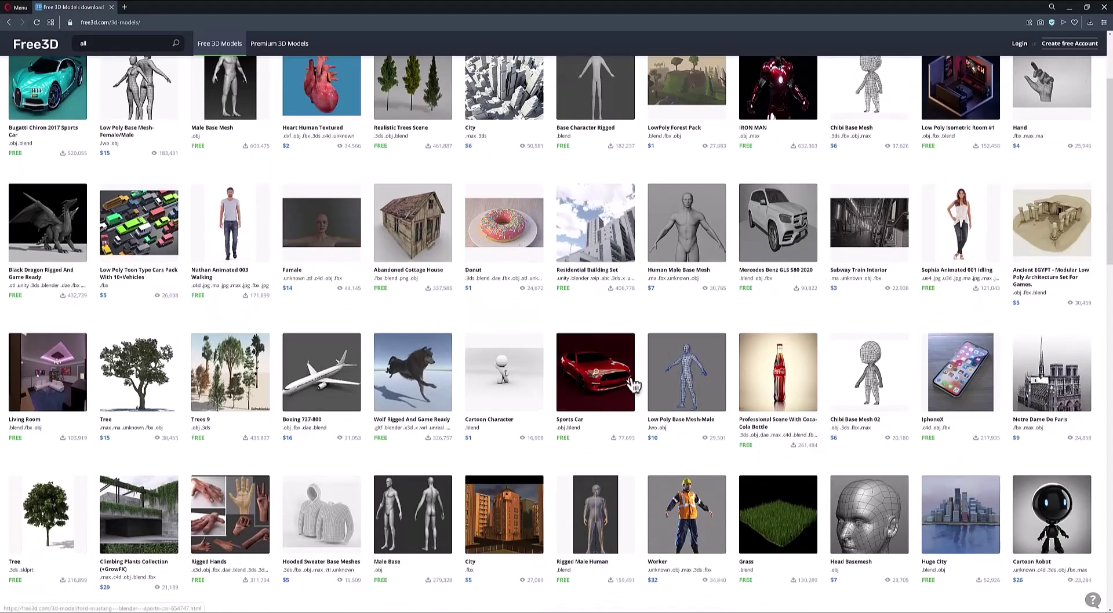
{"action": "scroll", "coordinate": [634, 385], "scroll_direction": "up", "scroll_amount": 2}
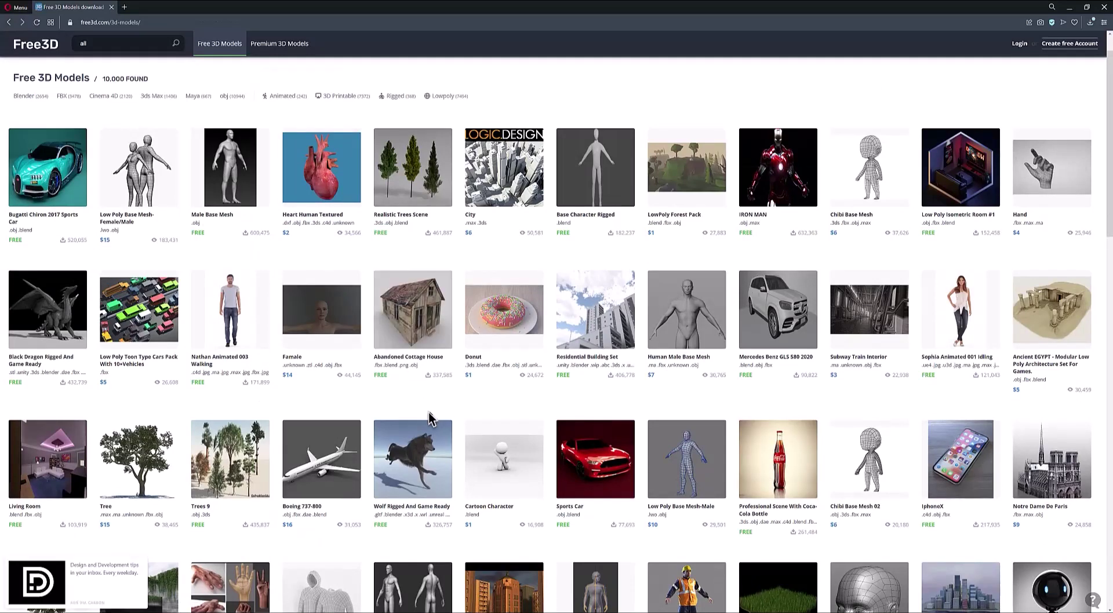
{"action": "scroll", "coordinate": [296, 406], "scroll_direction": "down", "scroll_amount": 2}
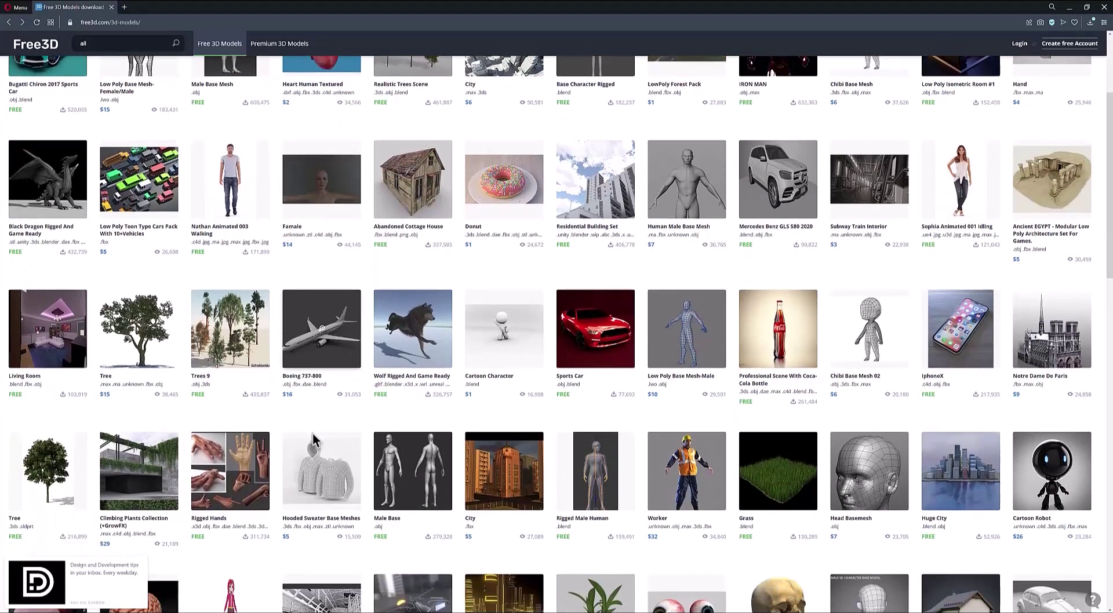
{"action": "scroll", "coordinate": [302, 432], "scroll_direction": "down", "scroll_amount": 2}
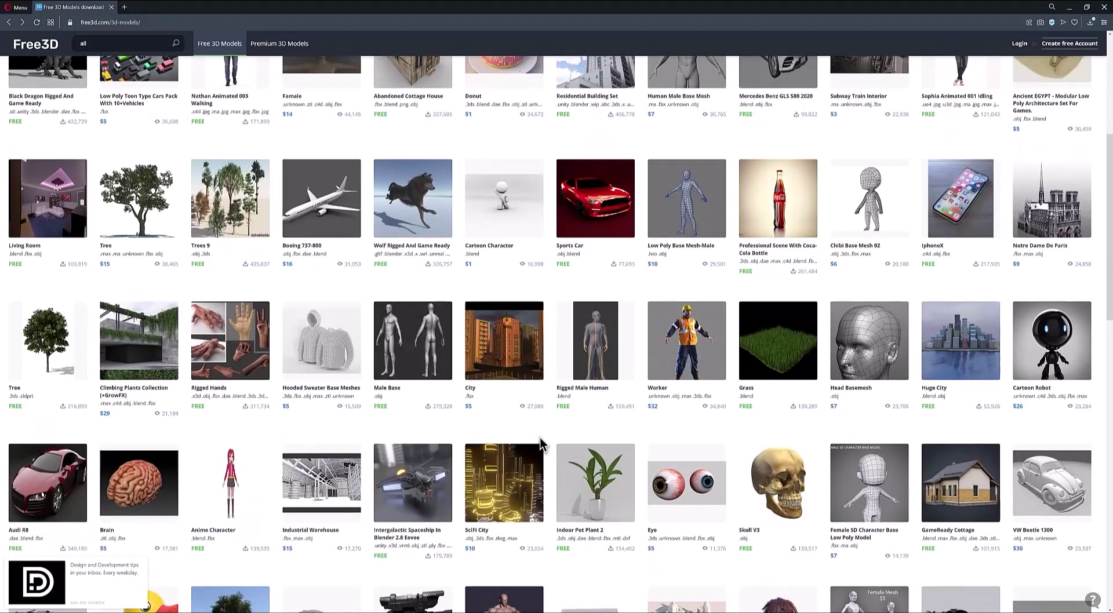
{"action": "scroll", "coordinate": [540, 444], "scroll_direction": "down", "scroll_amount": 1}
{"action": "scroll", "coordinate": [541, 443], "scroll_direction": "down", "scroll_amount": 1}
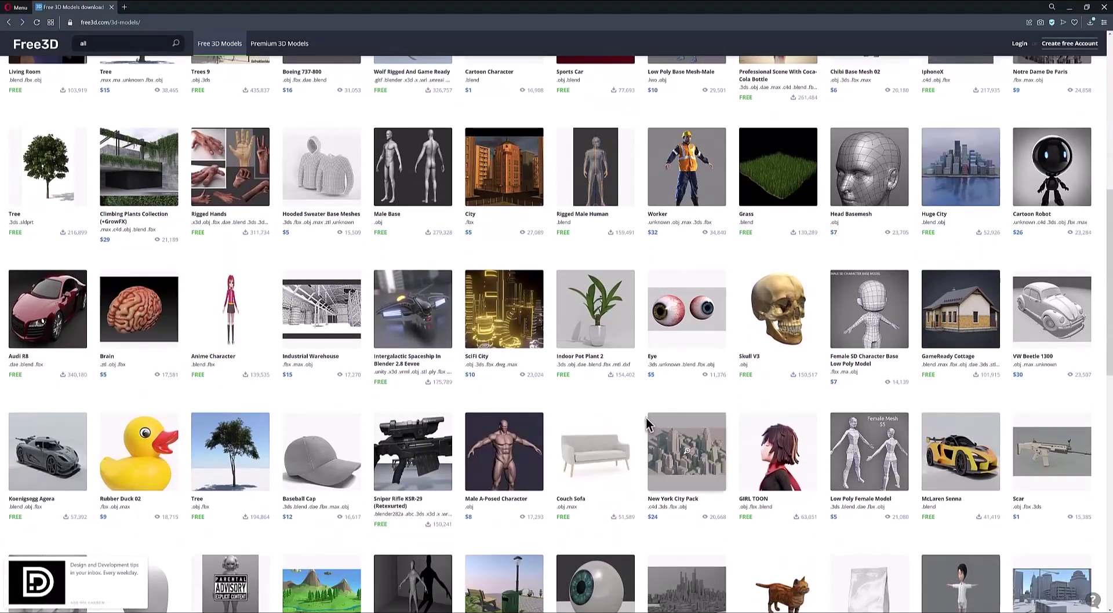
{"action": "left_click", "coordinate": [777, 310]}
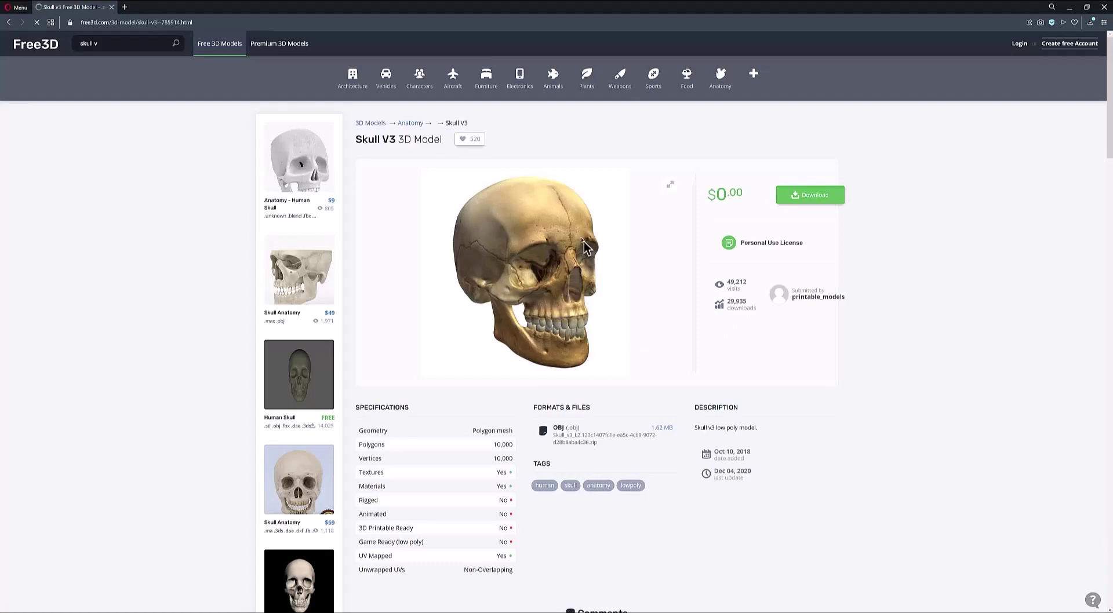
{"action": "left_click", "coordinate": [806, 195]}
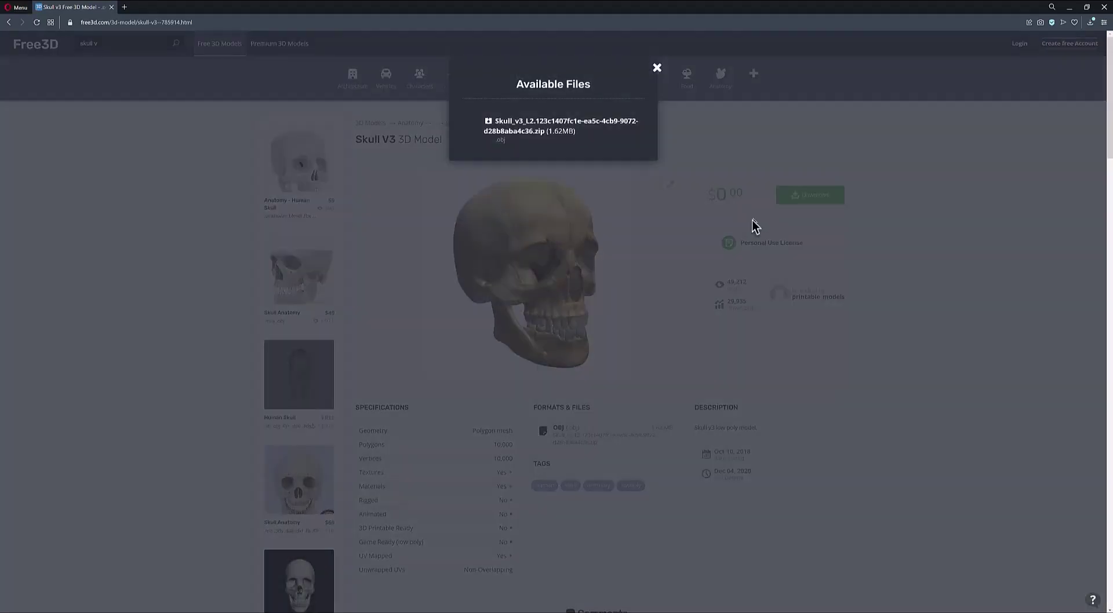
{"action": "left_click", "coordinate": [575, 131]}
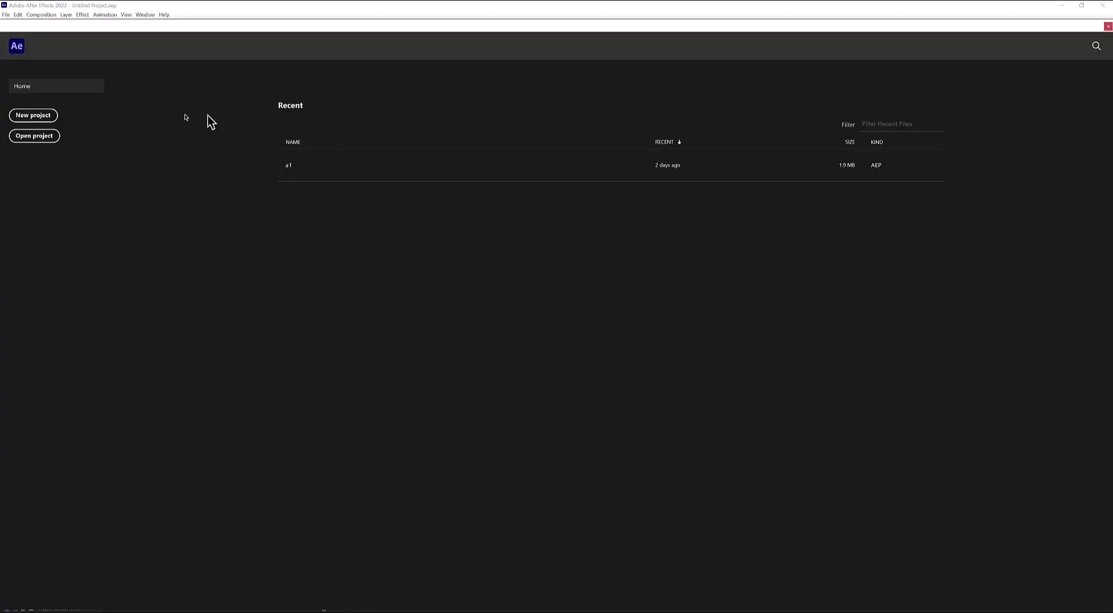
Close the Home screen and create a new composition, Comp 1
{"action": "left_click", "coordinate": [1107, 26]}
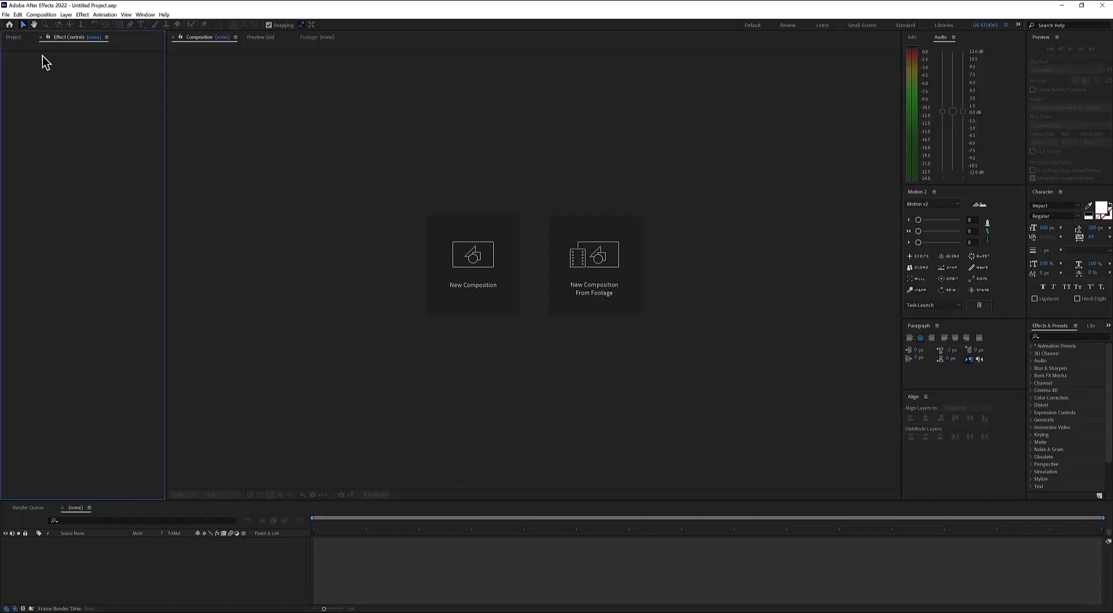
{"action": "left_click", "coordinate": [16, 39]}
{"action": "right_click", "coordinate": [56, 163]}
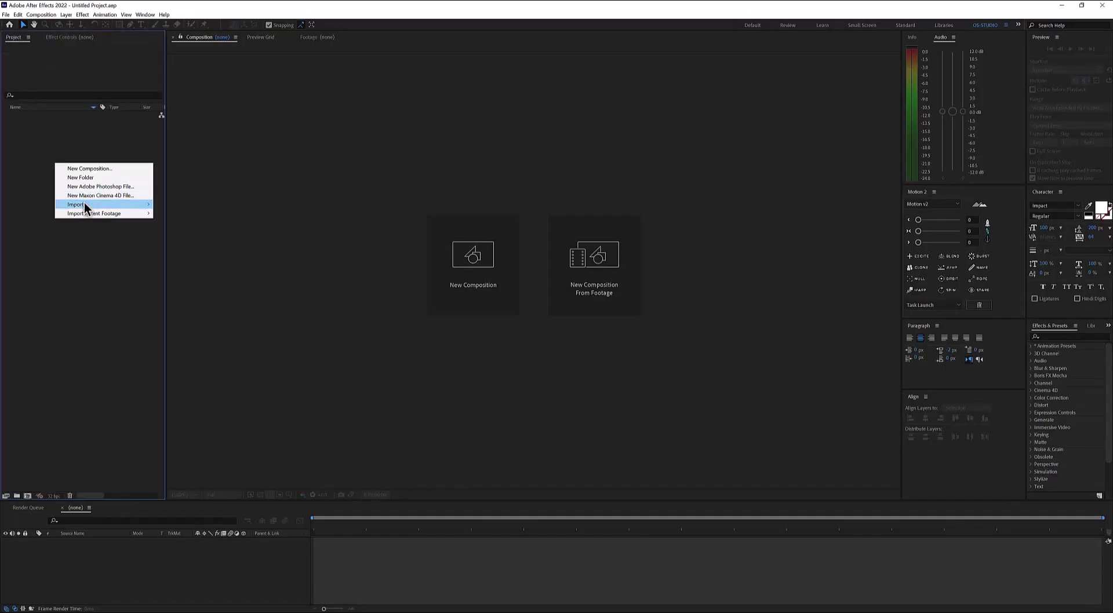
{"action": "left_click", "coordinate": [82, 169]}
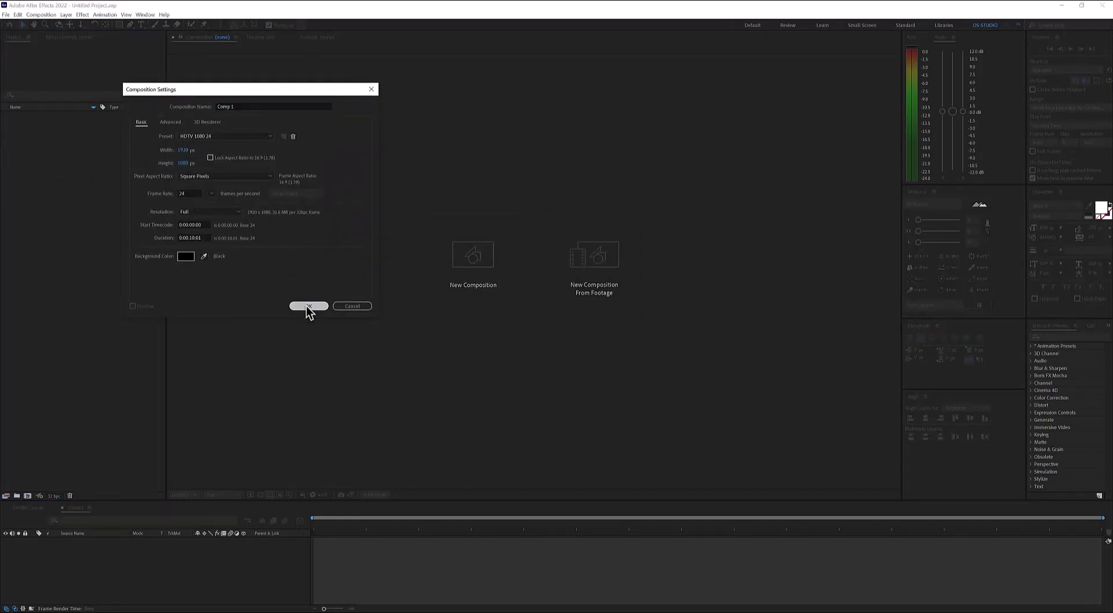
{"action": "left_click", "coordinate": [309, 306]}
Add a new light-grey solid layer named E3D to Comp 1
{"action": "right_click", "coordinate": [92, 549]}
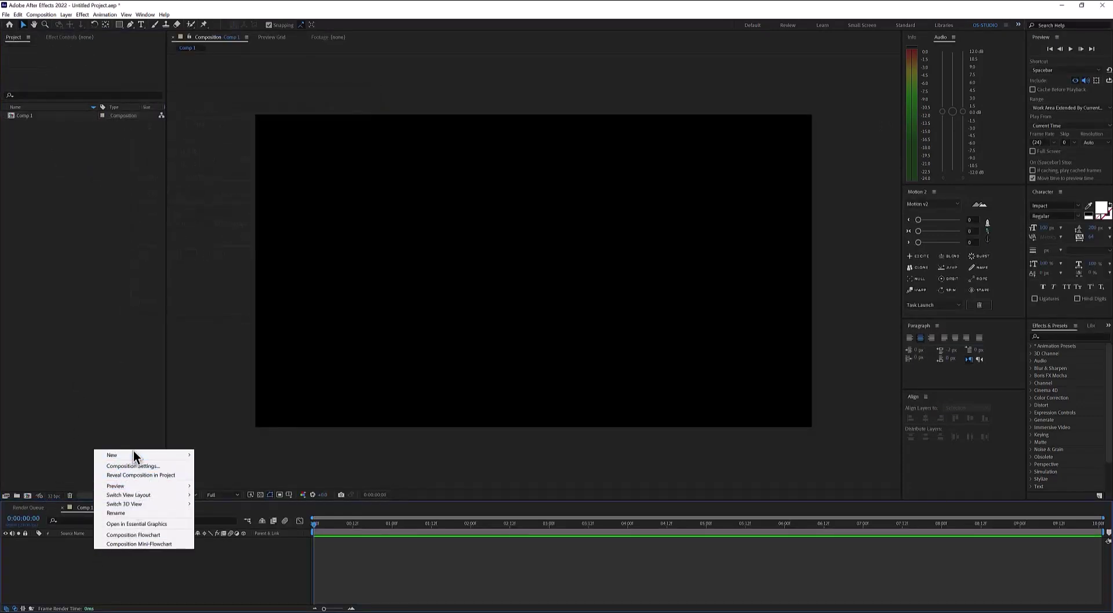
{"action": "key", "text": "Escape"}
{"action": "right_click", "coordinate": [112, 543]}
{"action": "mouse_move", "coordinate": [197, 448]}
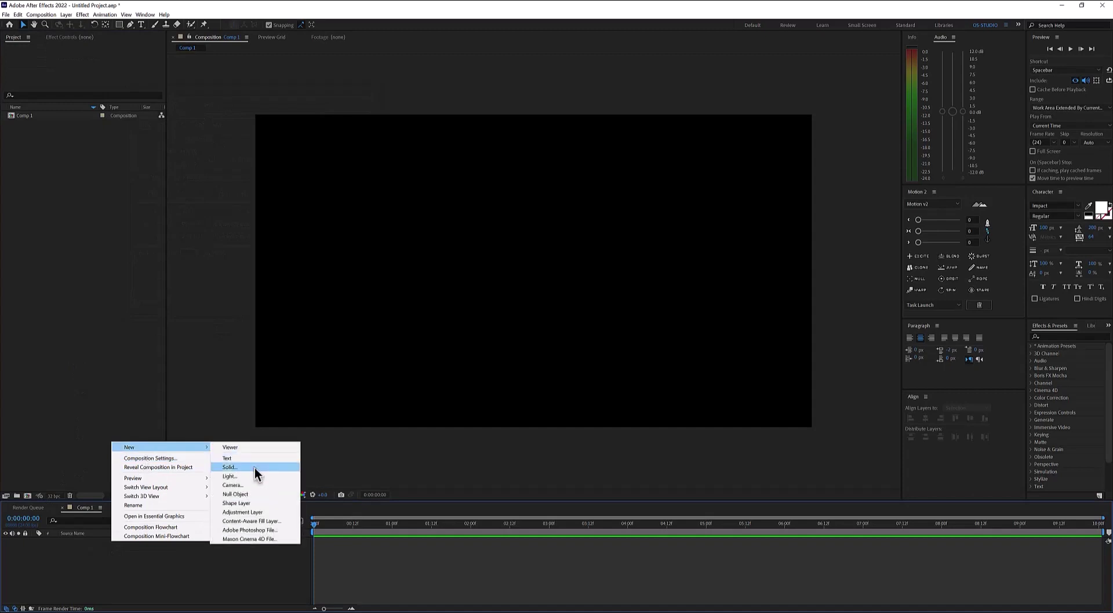
{"action": "left_click", "coordinate": [249, 468]}
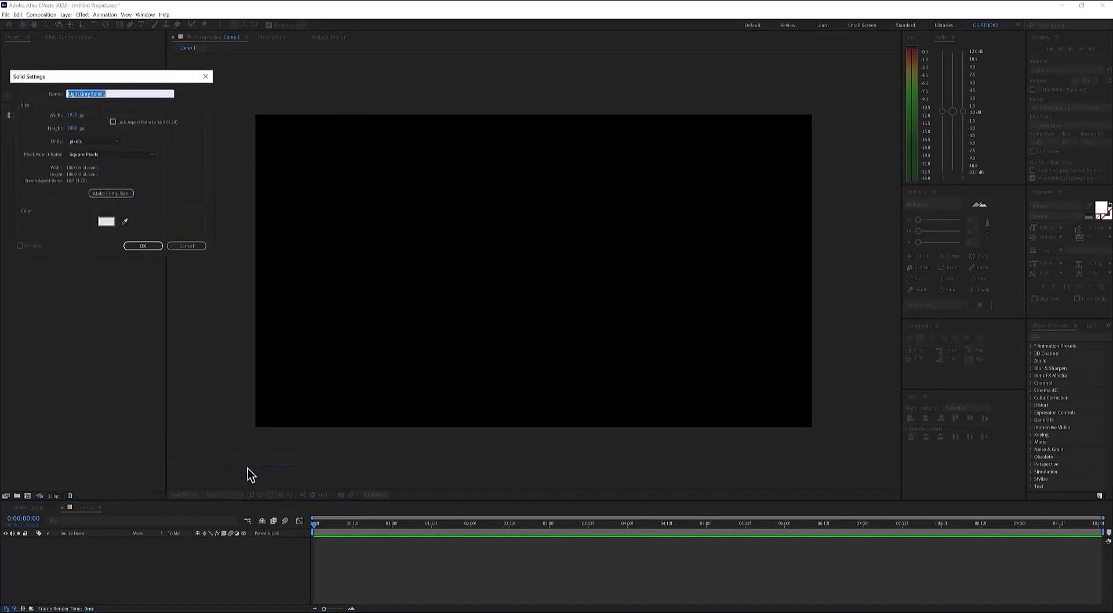
{"action": "key", "text": "Return"}
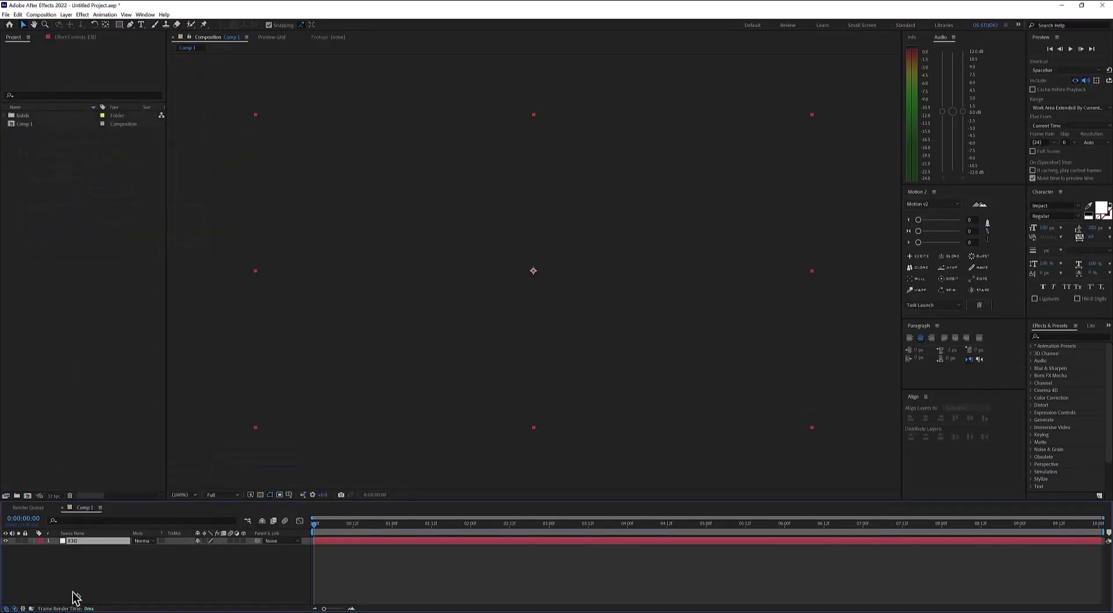
Add a Camera 1 layer, dismiss the 2D-layer warning, and select E3D
{"action": "right_click", "coordinate": [100, 581]}
{"action": "mouse_move", "coordinate": [145, 479]}
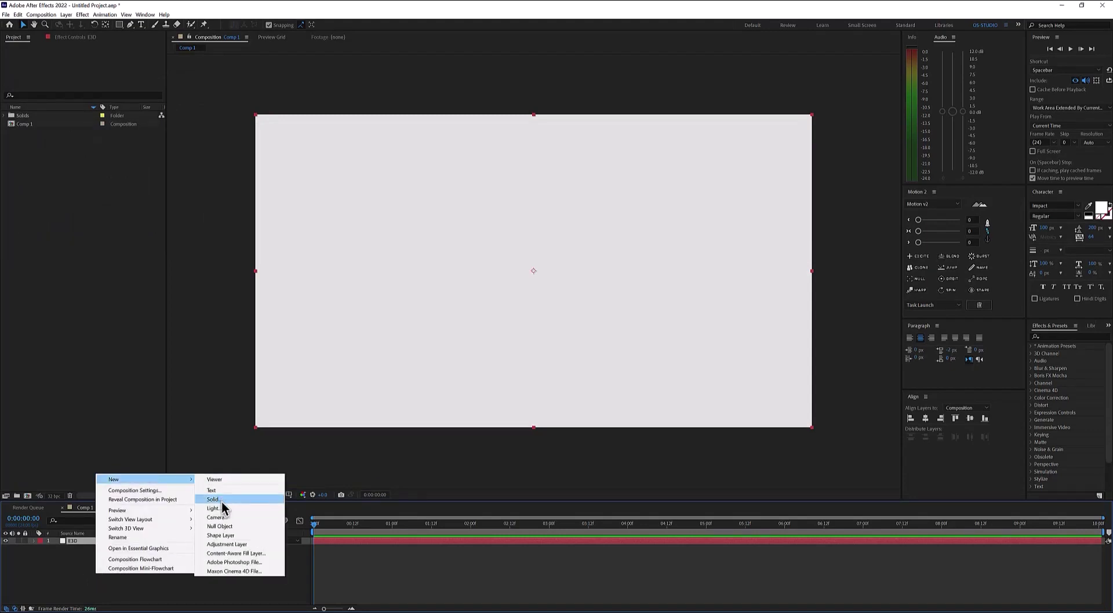
{"action": "left_click", "coordinate": [231, 517]}
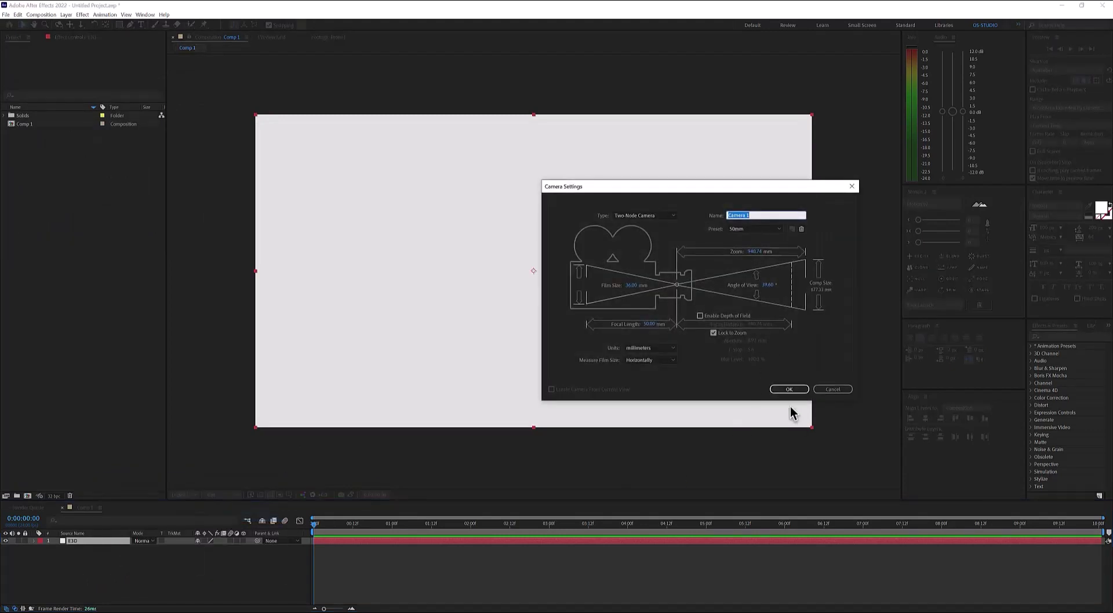
{"action": "left_click", "coordinate": [789, 389]}
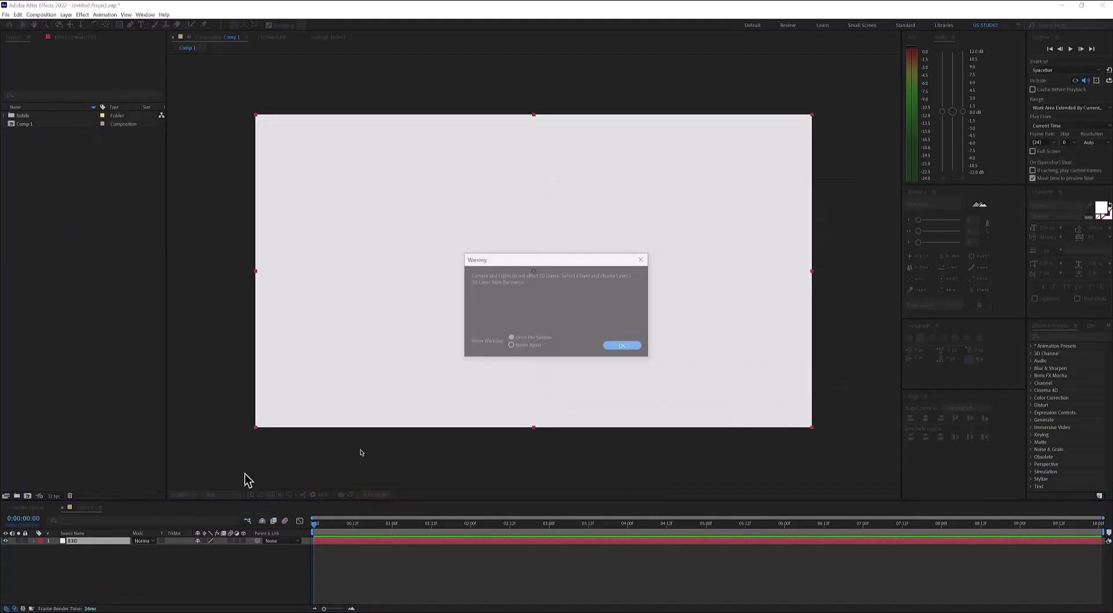
{"action": "left_click", "coordinate": [623, 347]}
{"action": "left_click", "coordinate": [84, 547]}
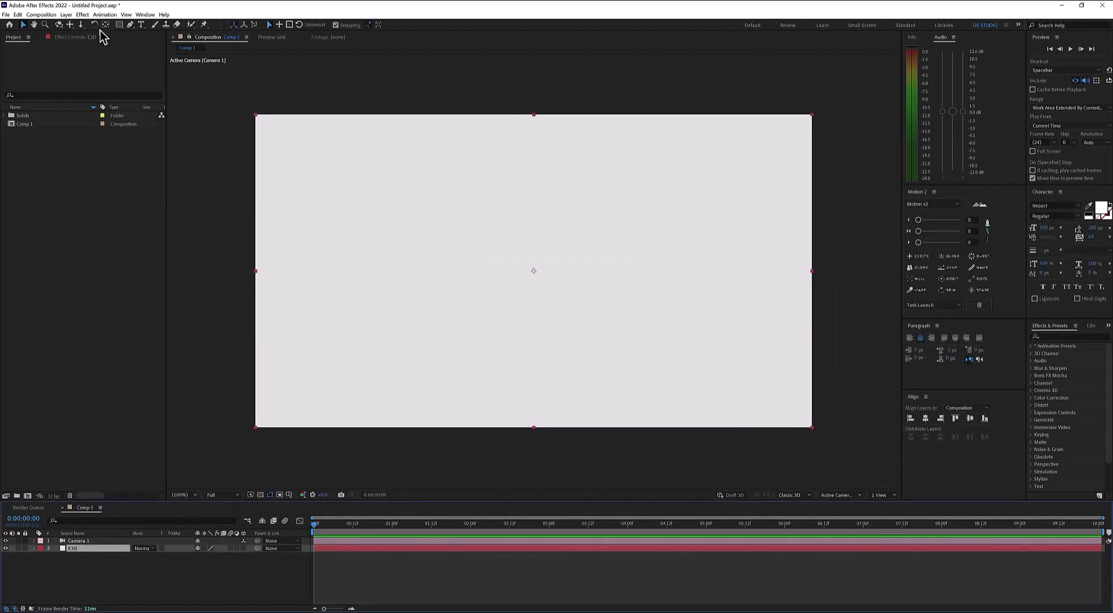
Apply Video Copilot's Element effect to E3D and open its Scene Setup
{"action": "left_click", "coordinate": [82, 14]}
{"action": "mouse_move", "coordinate": [119, 264]}
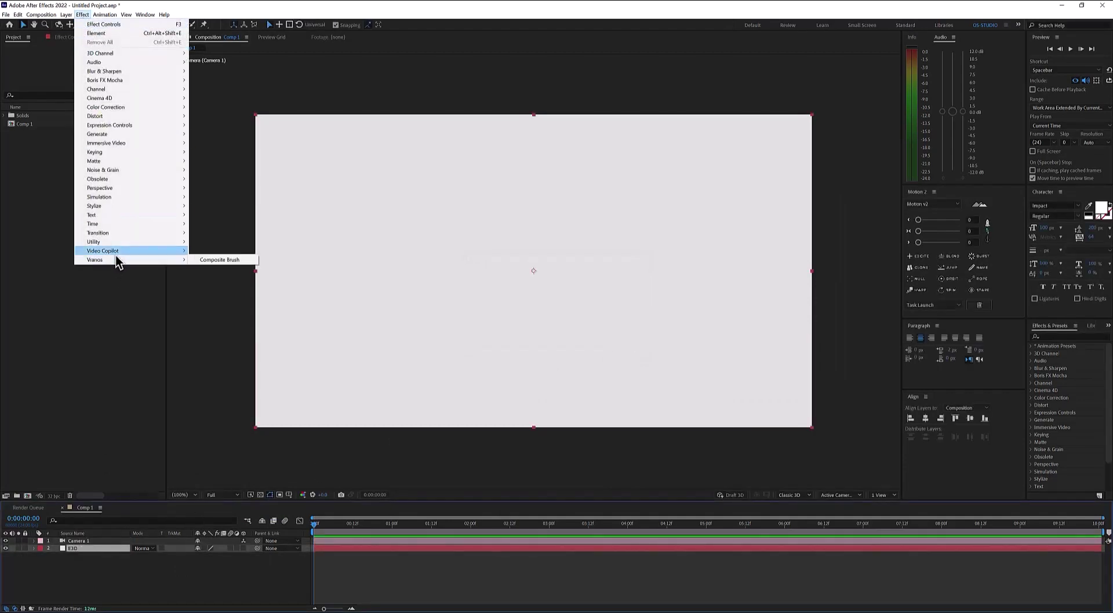
{"action": "left_click", "coordinate": [213, 268]}
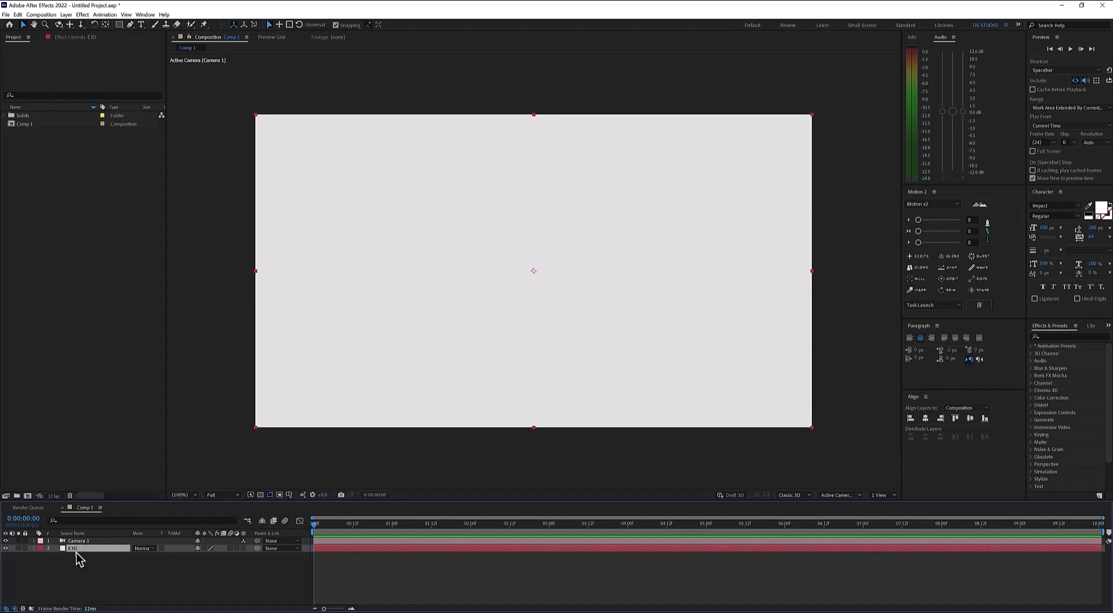
{"action": "left_click", "coordinate": [72, 39]}
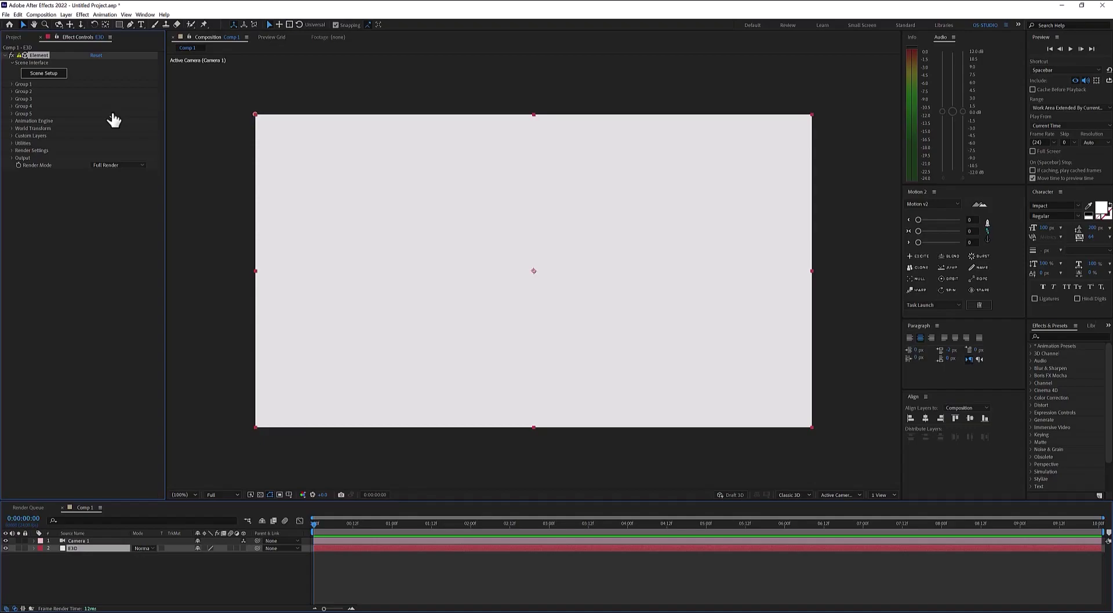
{"action": "left_click", "coordinate": [43, 73]}
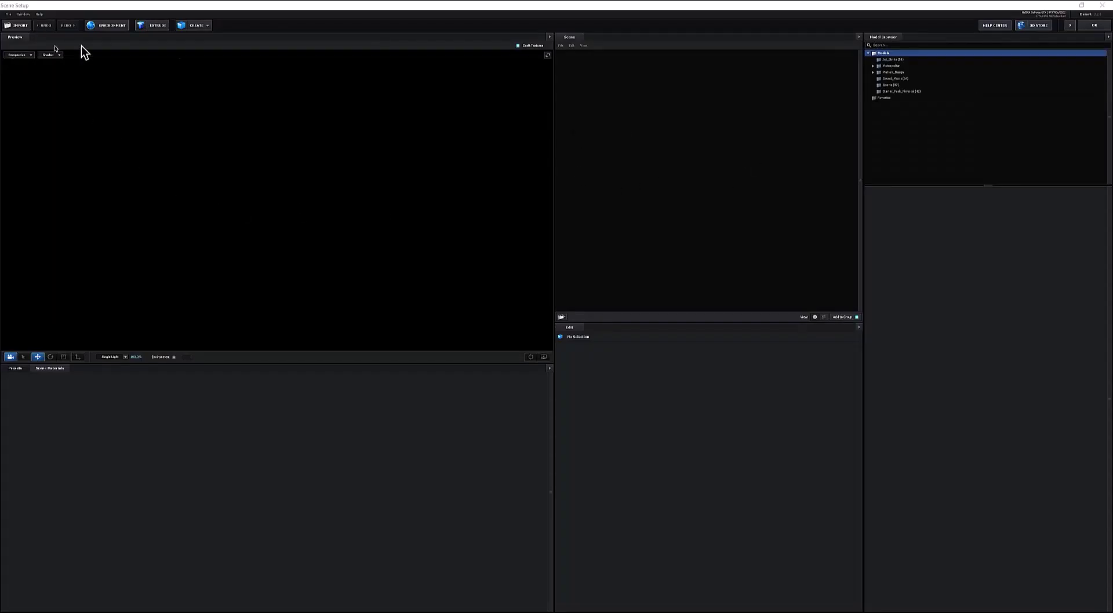
Import Porsche_911_GT2.obj from the Downloads > 55z27frcahz4-P911GT folder
{"action": "left_click", "coordinate": [18, 25]}
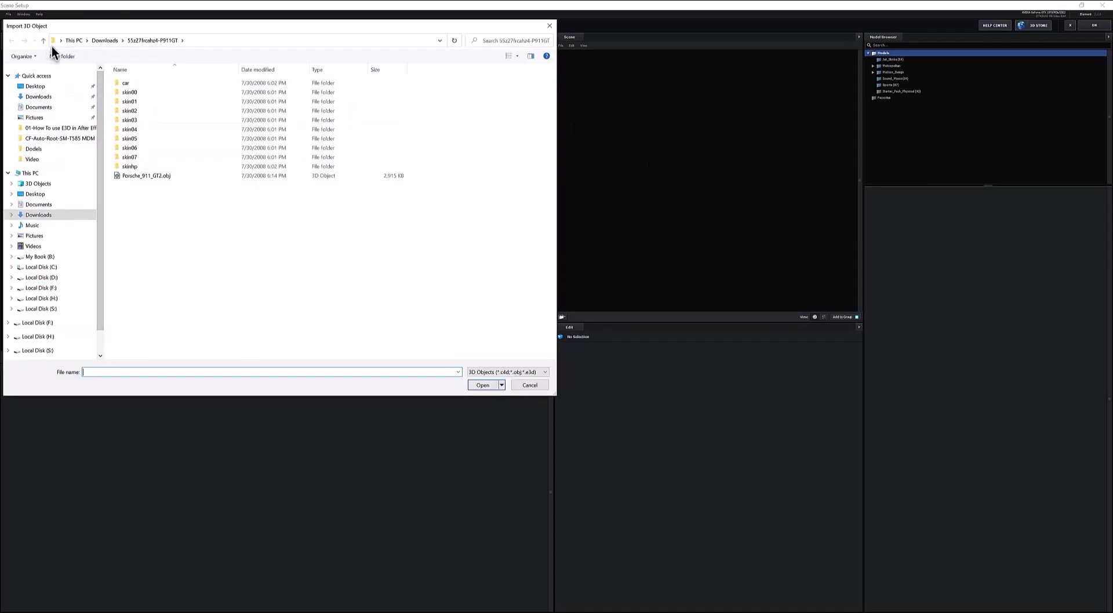
{"action": "left_click", "coordinate": [44, 41]}
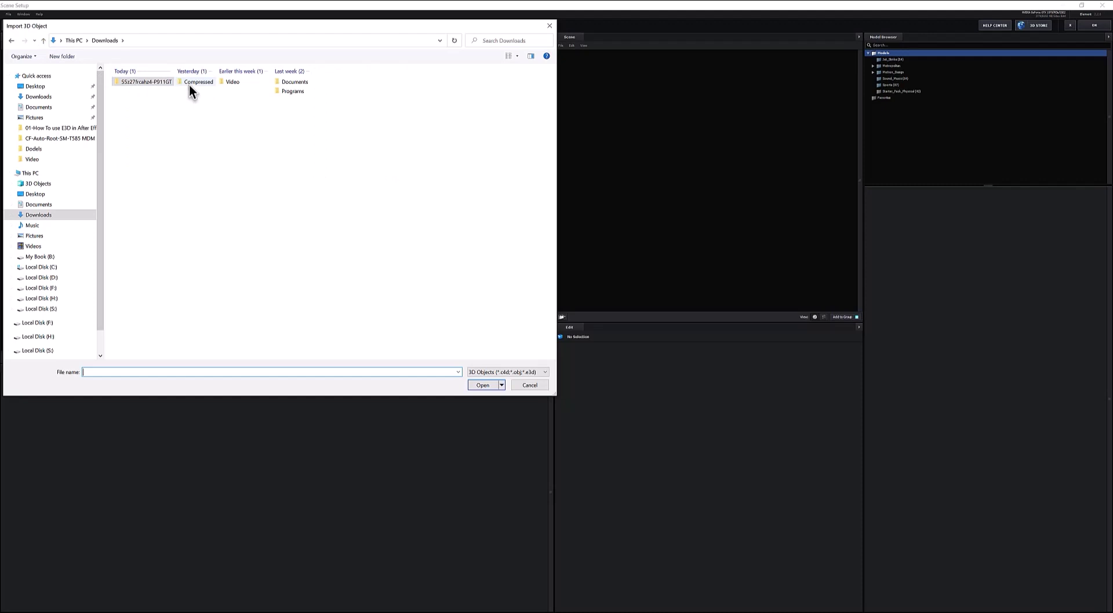
{"action": "double_click", "coordinate": [189, 84]}
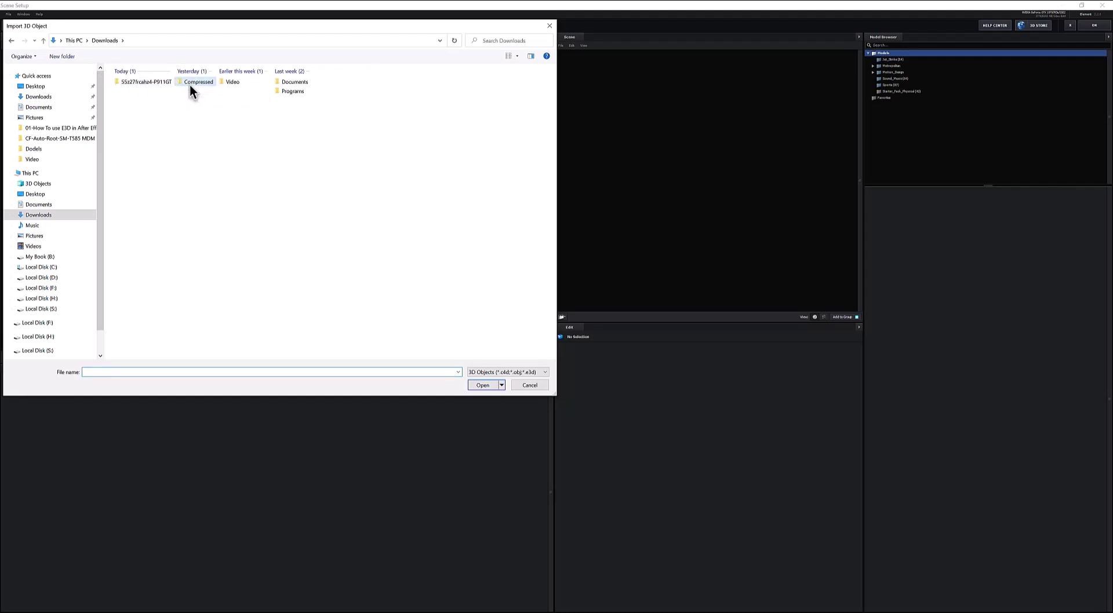
{"action": "double_click", "coordinate": [41, 41]}
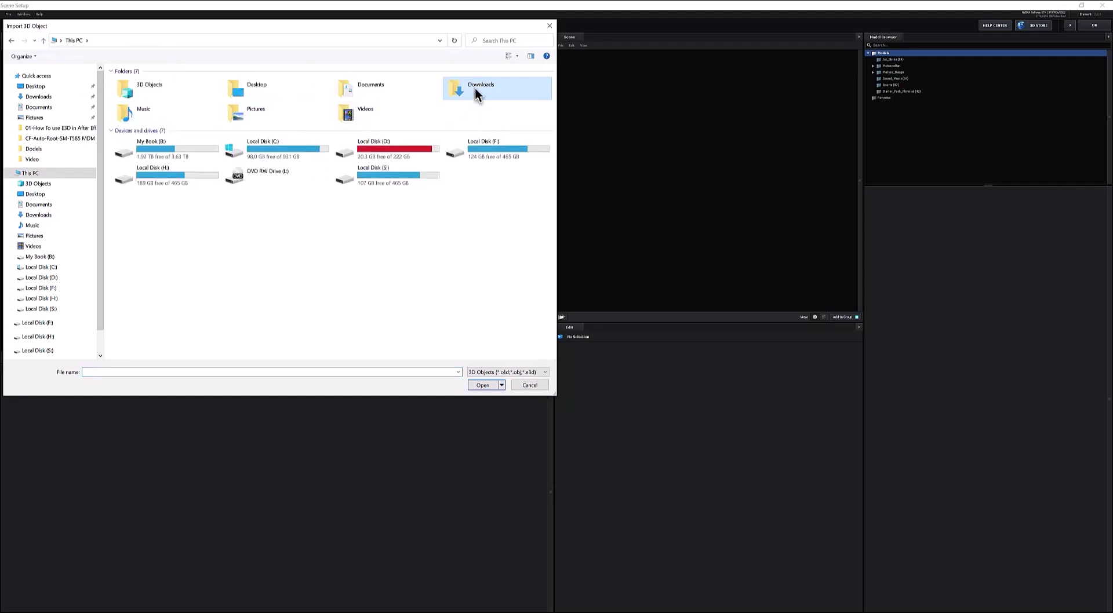
{"action": "double_click", "coordinate": [475, 95]}
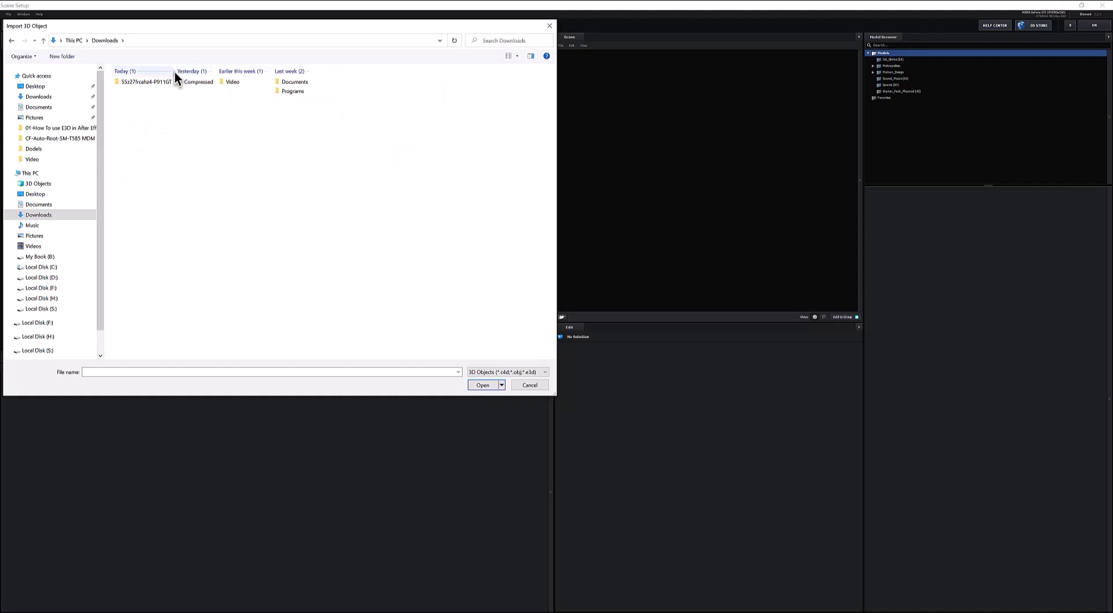
{"action": "left_click", "coordinate": [150, 83]}
{"action": "double_click", "coordinate": [152, 82]}
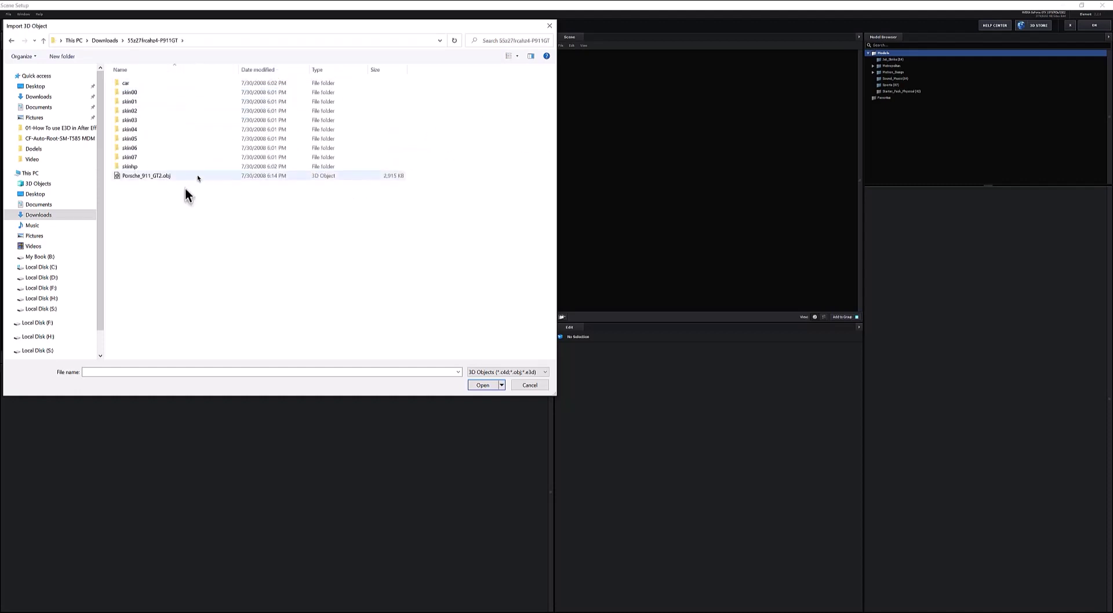
{"action": "left_click", "coordinate": [147, 177]}
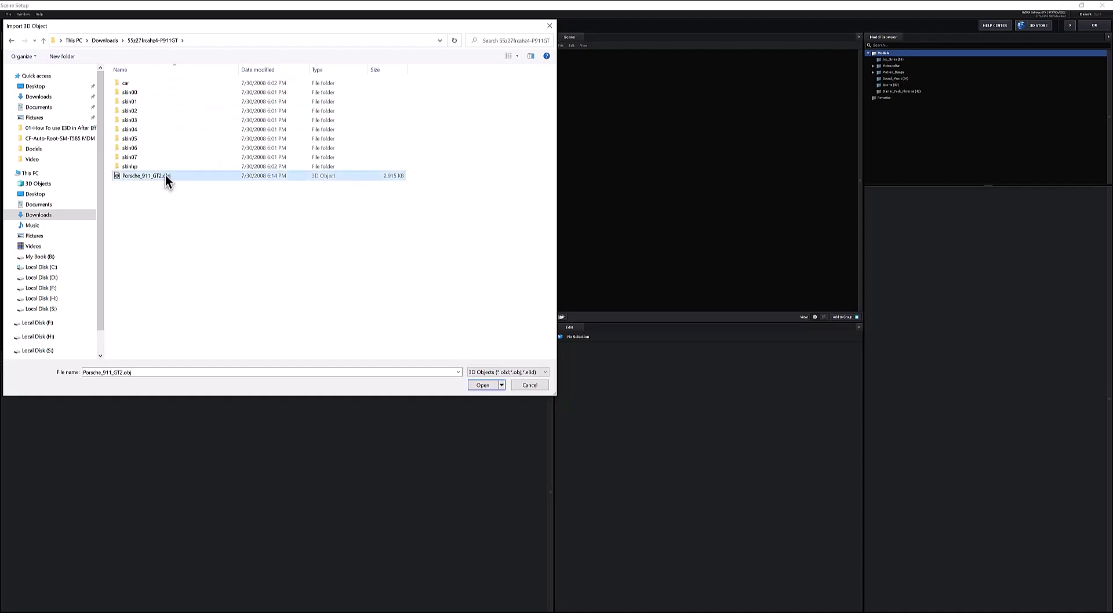
{"action": "double_click", "coordinate": [169, 178]}
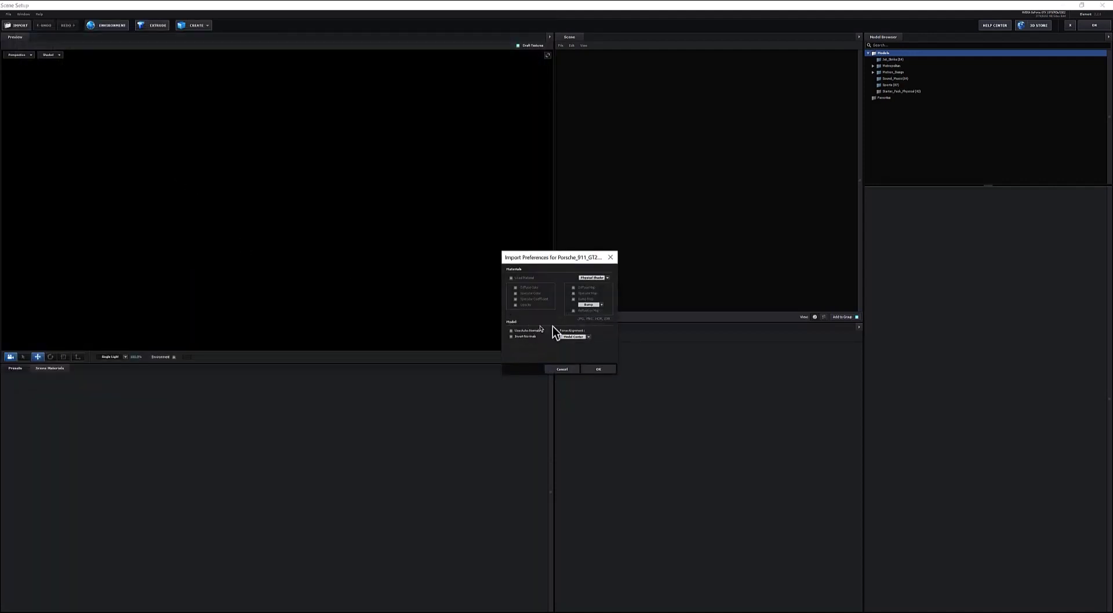
Load the Porsche, scale its group folder to 5005%, and select its Default material
{"action": "left_click", "coordinate": [597, 370]}
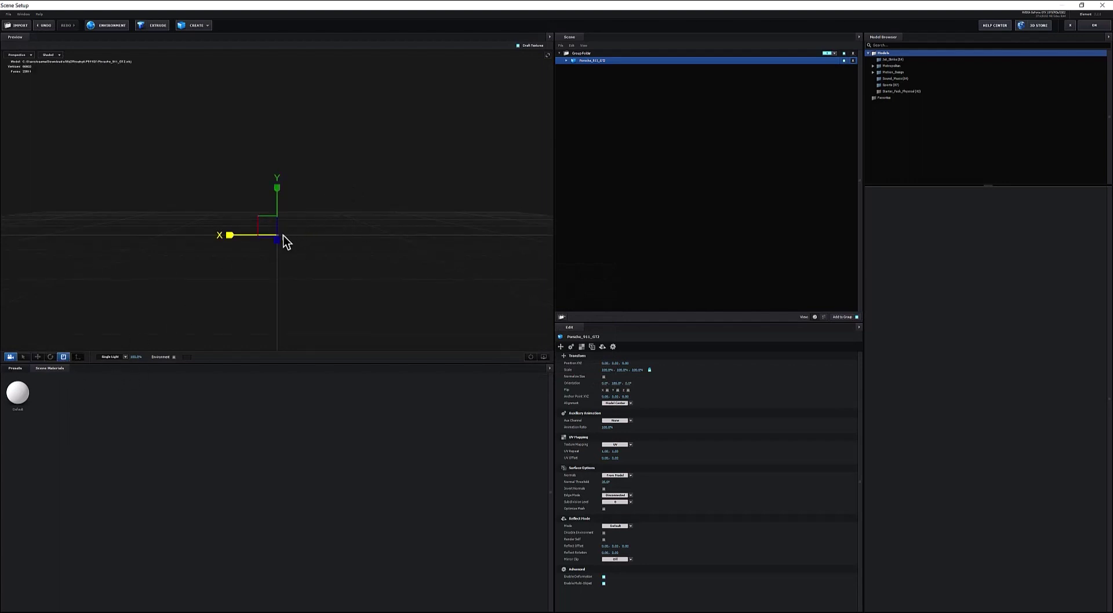
{"action": "left_click", "coordinate": [317, 238]}
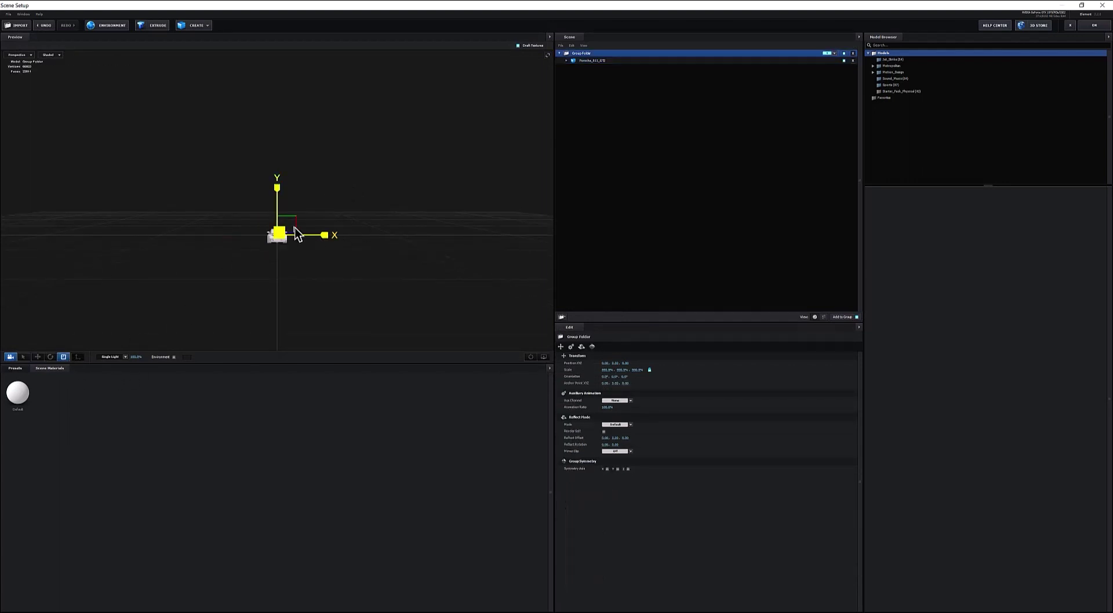
{"action": "mouse_move", "coordinate": [298, 234]}
{"action": "left_mouse_down"}
{"action": "mouse_move", "coordinate": [491, 194]}
{"action": "mouse_move", "coordinate": [409, 224]}
{"action": "mouse_move", "coordinate": [326, 229]}
{"action": "left_mouse_up"}
{"action": "left_click", "coordinate": [566, 60]}
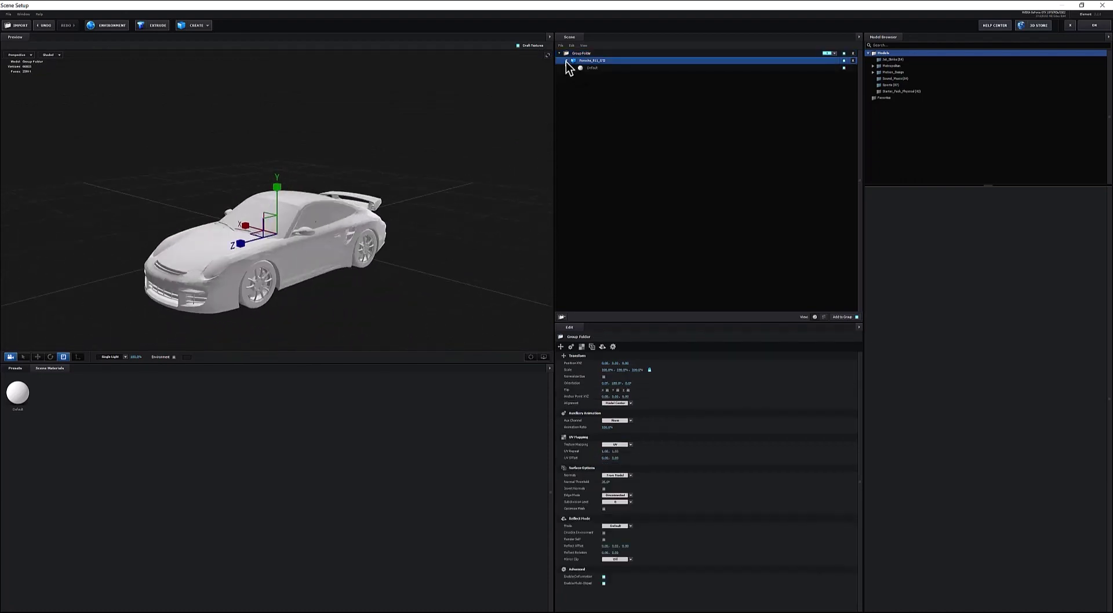
{"action": "left_click", "coordinate": [592, 68]}
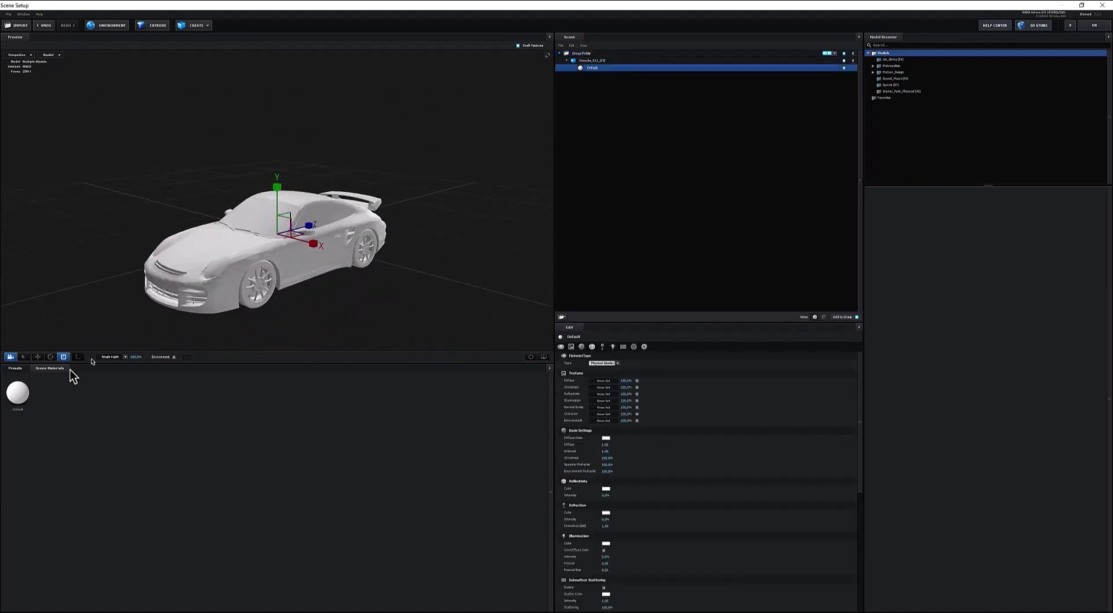
{"action": "left_click", "coordinate": [19, 372]}
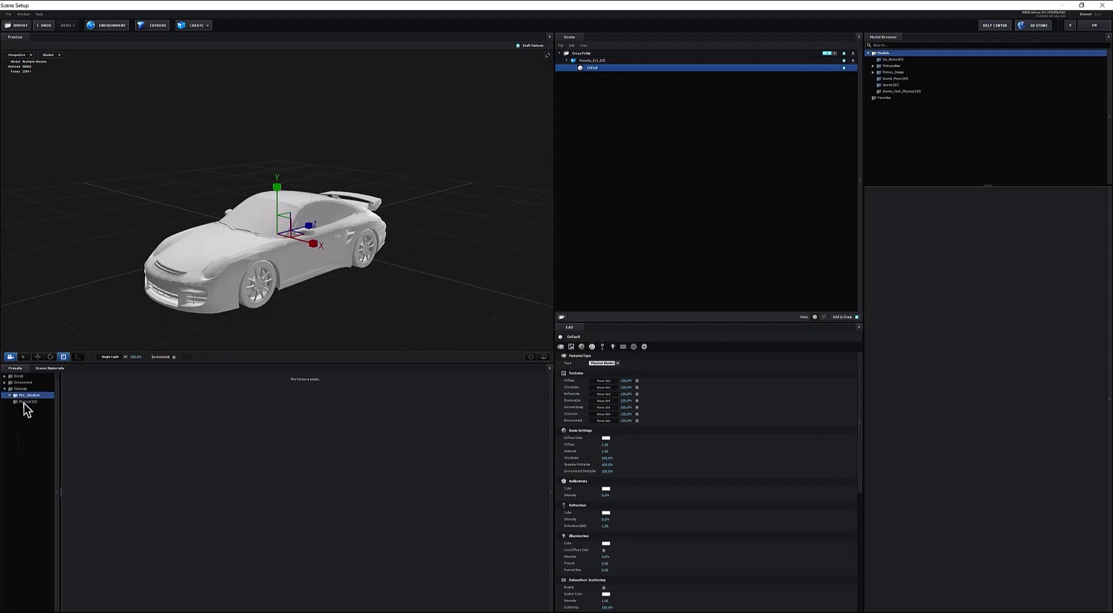
Apply the Black_Gloss preset from Pro_Shaders > Physical to the car
{"action": "left_click", "coordinate": [25, 403]}
{"action": "left_click", "coordinate": [13, 396]}
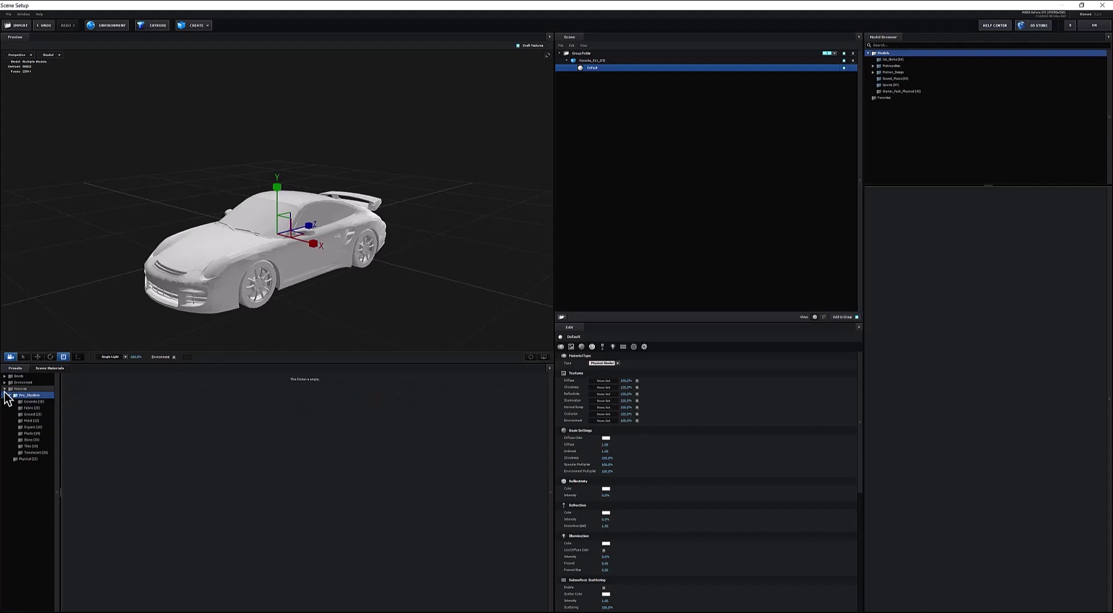
{"action": "left_click", "coordinate": [9, 394]}
{"action": "left_click", "coordinate": [26, 401]}
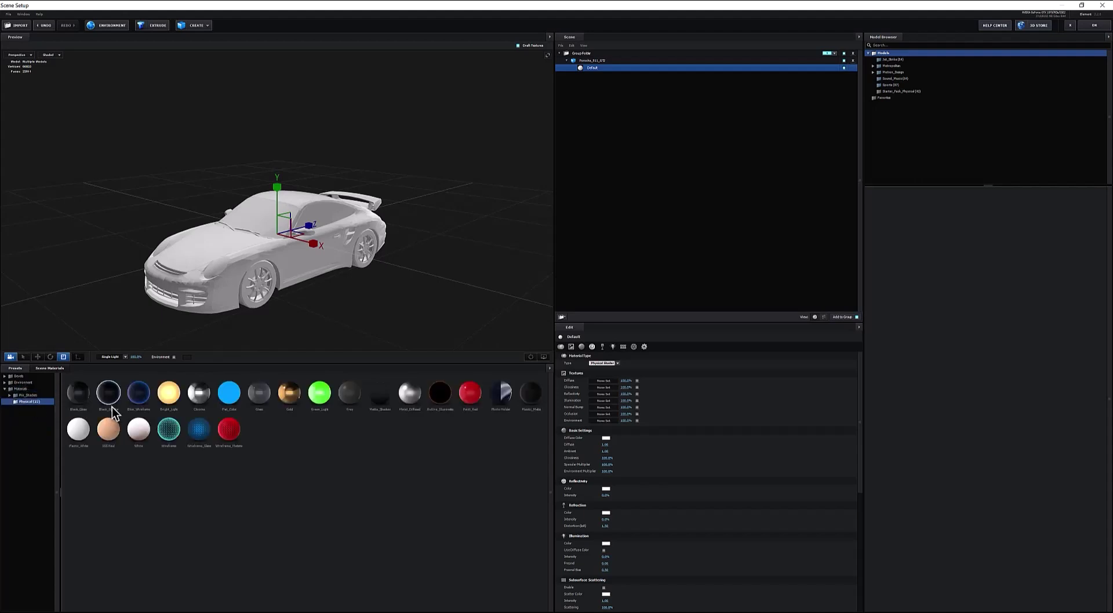
{"action": "mouse_move", "coordinate": [75, 398]}
{"action": "left_mouse_down"}
{"action": "mouse_move", "coordinate": [363, 255]}
{"action": "mouse_move", "coordinate": [289, 264]}
{"action": "left_mouse_up"}
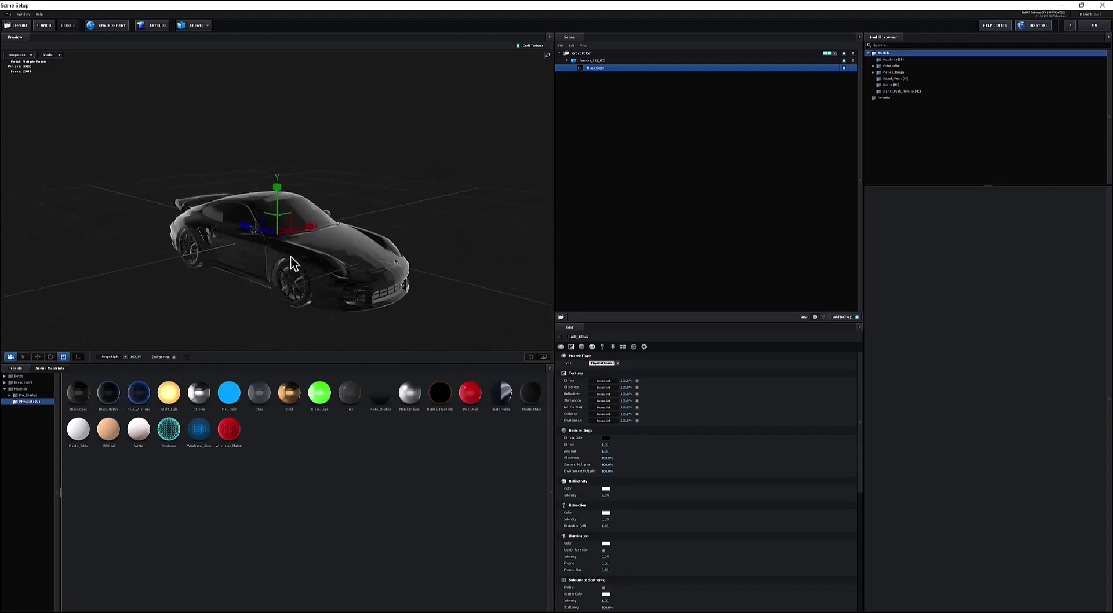
Close Scene Setup and orbit Camera 1 to a front three-quarter view of the car
{"action": "left_click", "coordinate": [1098, 26]}
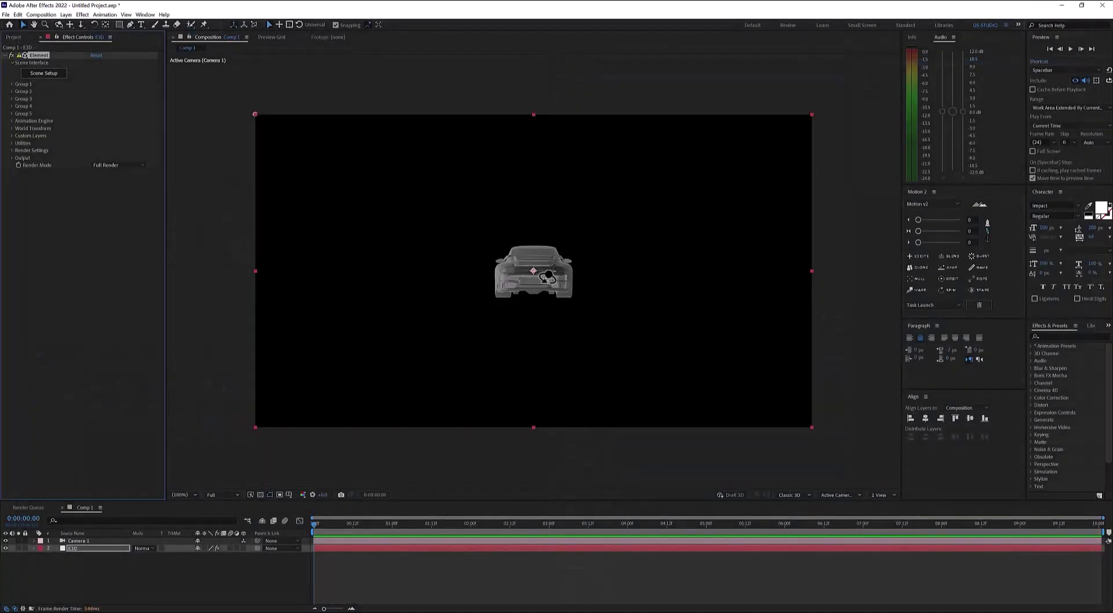
{"action": "left_click_drag", "start_coordinate": [556, 274], "coordinate": [685, 285]}
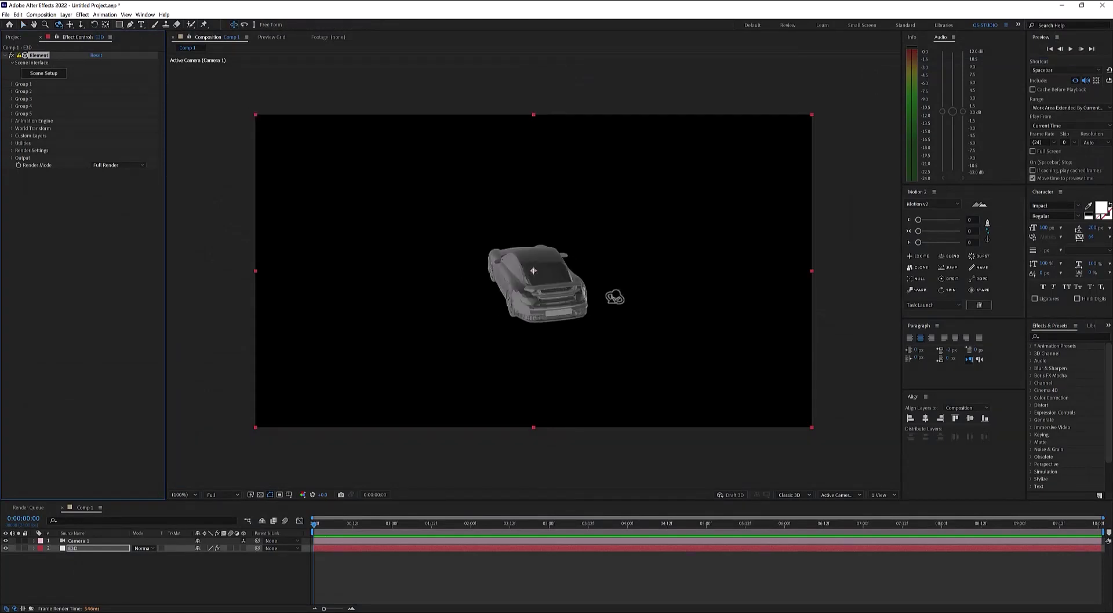
{"action": "left_click_drag", "start_coordinate": [638, 281], "coordinate": [502, 293]}
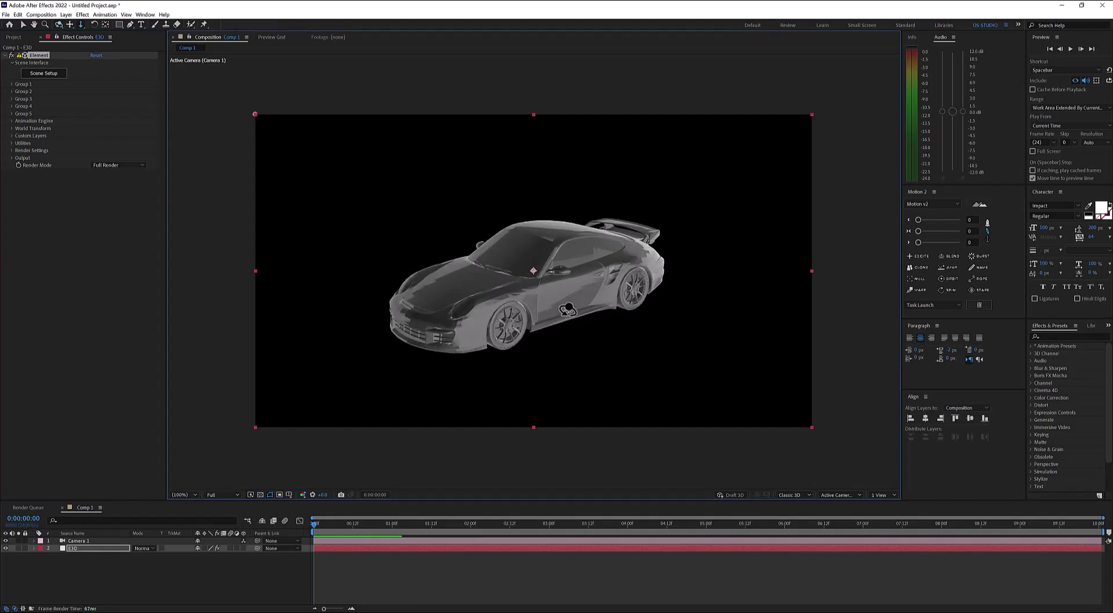
{"action": "mouse_move", "coordinate": [569, 315]}
{"action": "left_mouse_down"}
{"action": "mouse_move", "coordinate": [557, 312]}
{"action": "mouse_move", "coordinate": [567, 314]}
{"action": "left_mouse_up"}
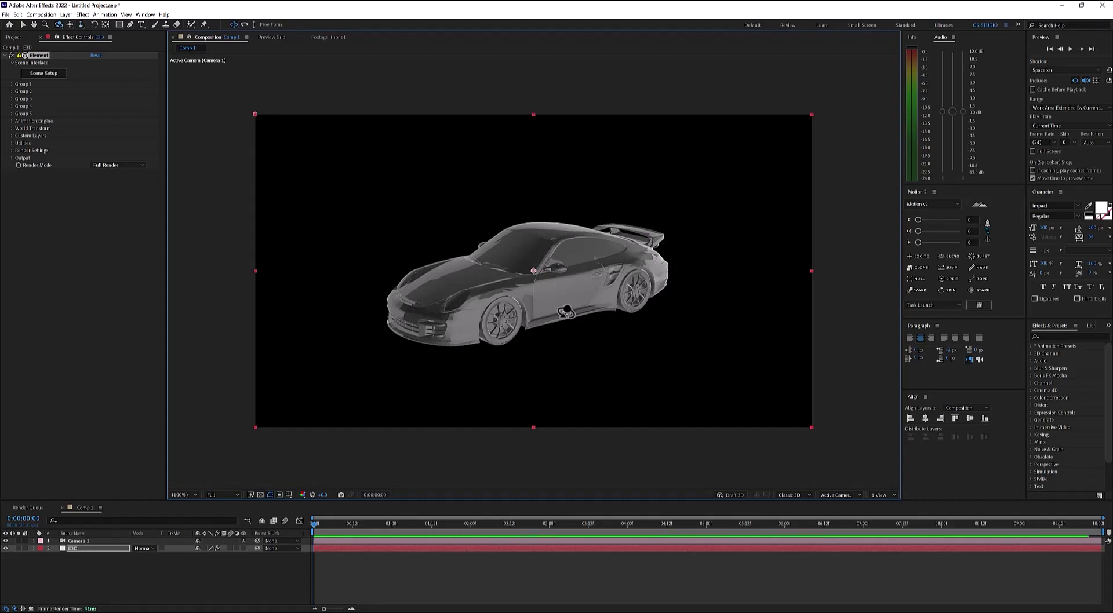
{"action": "left_click_drag", "start_coordinate": [565, 313], "coordinate": [566, 312]}
{"action": "key", "text": "v"}
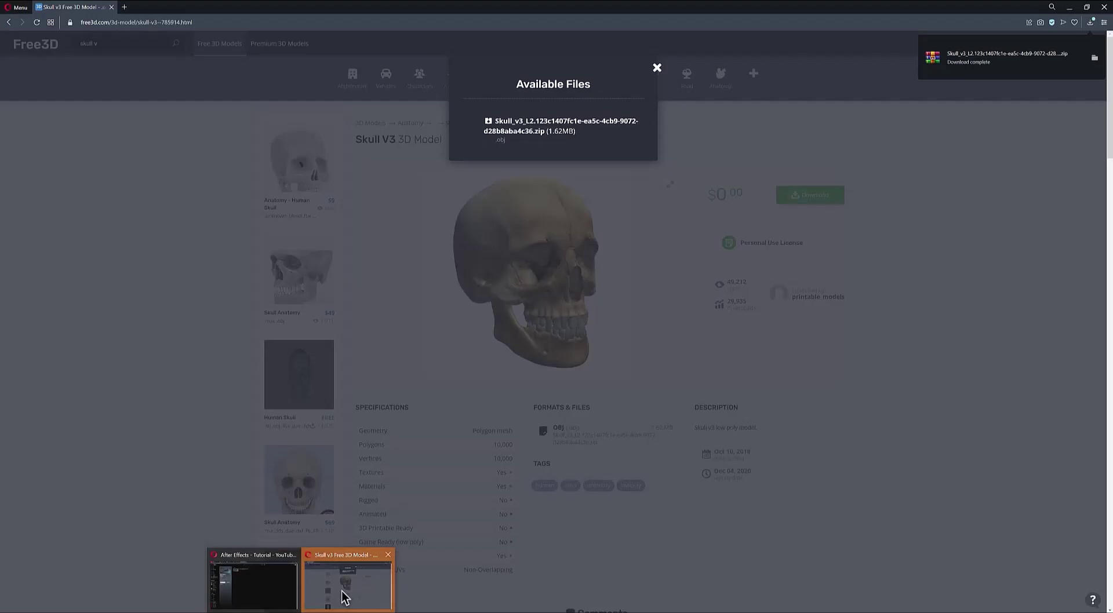
Extract the Skull V3 zip in Downloads and open its model subfolder
{"action": "left_click", "coordinate": [342, 590]}
{"action": "left_click", "coordinate": [1095, 58]}
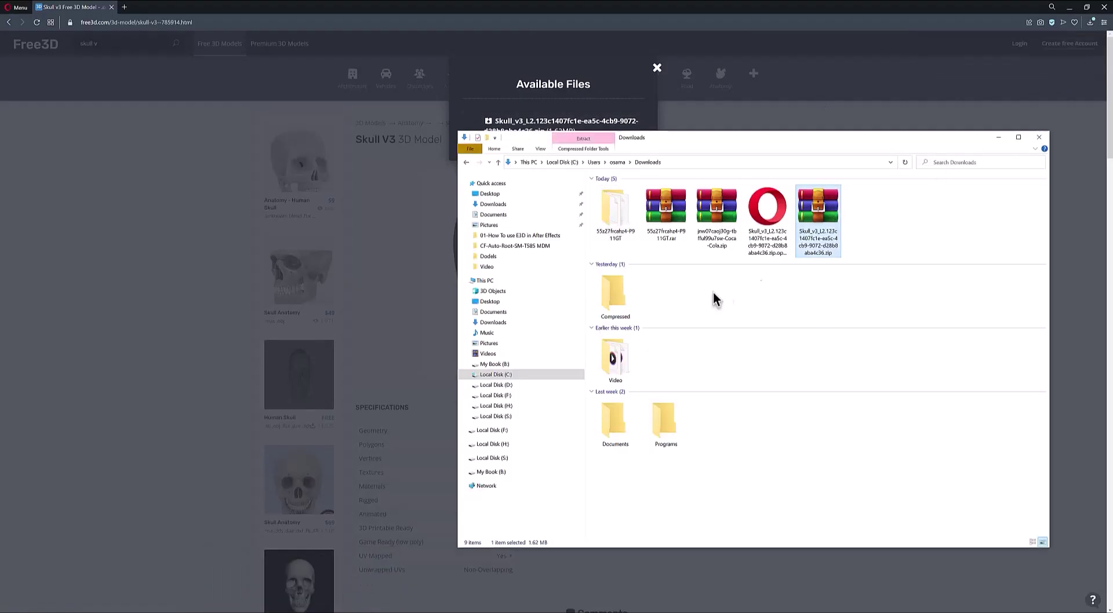
{"action": "right_click", "coordinate": [820, 210]}
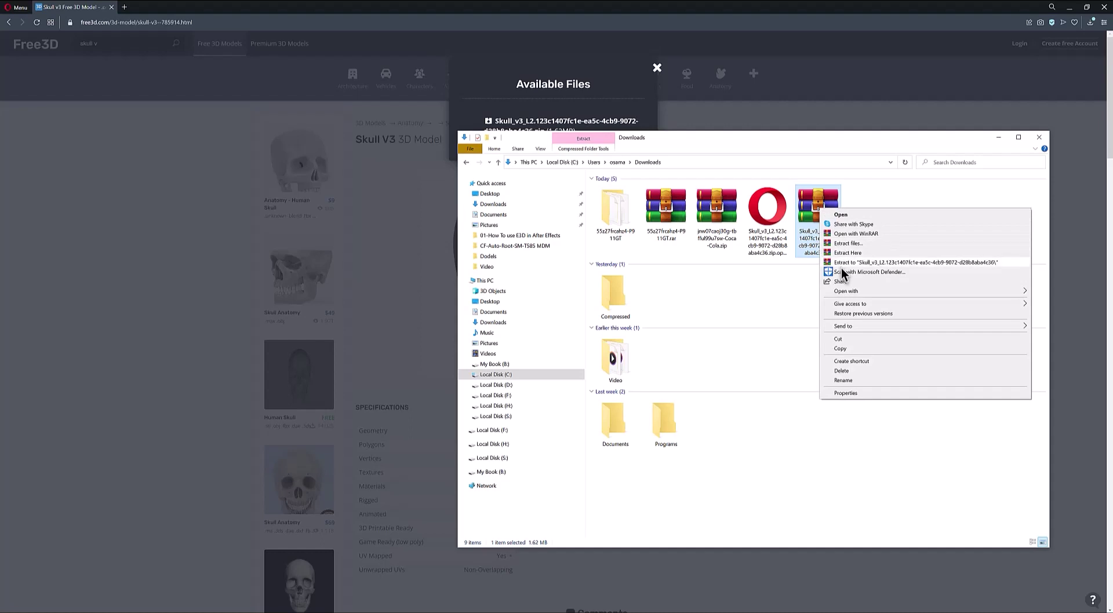
{"action": "left_click", "coordinate": [841, 263]}
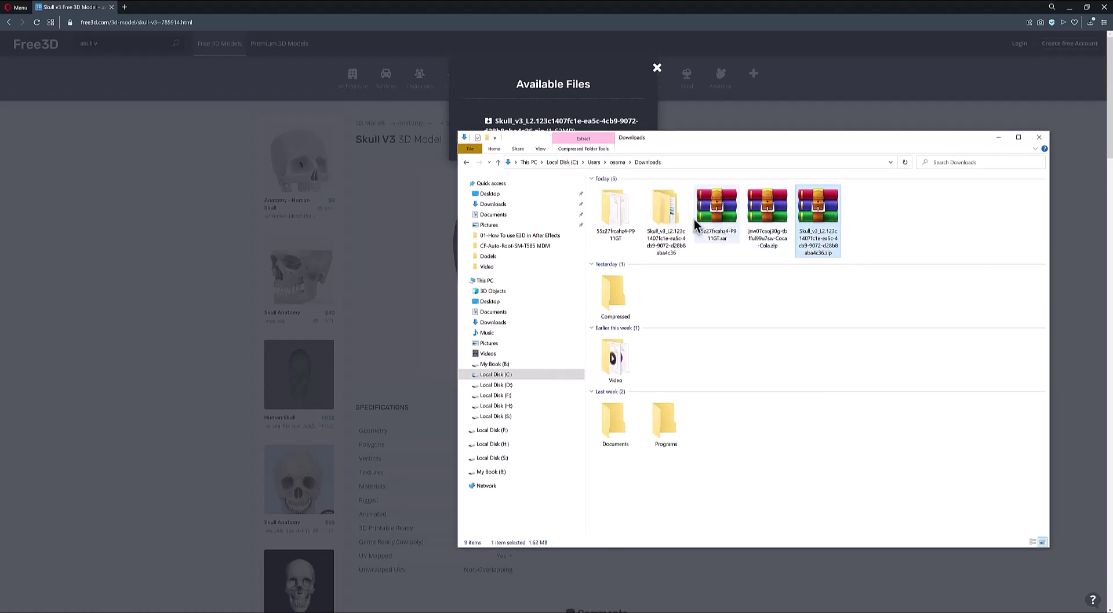
{"action": "double_click", "coordinate": [667, 218]}
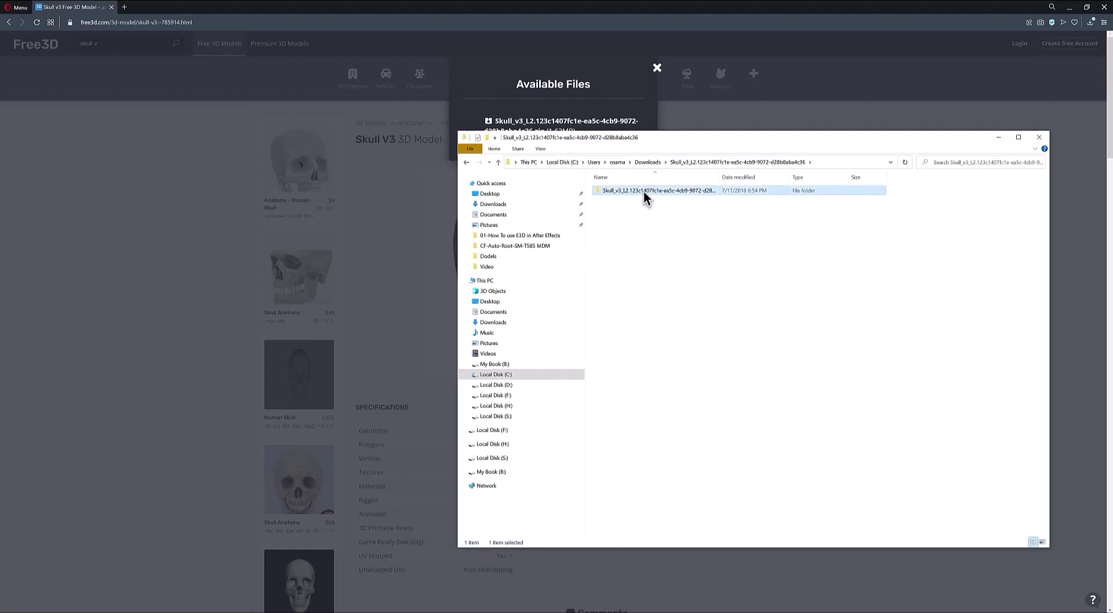
{"action": "double_click", "coordinate": [643, 190]}
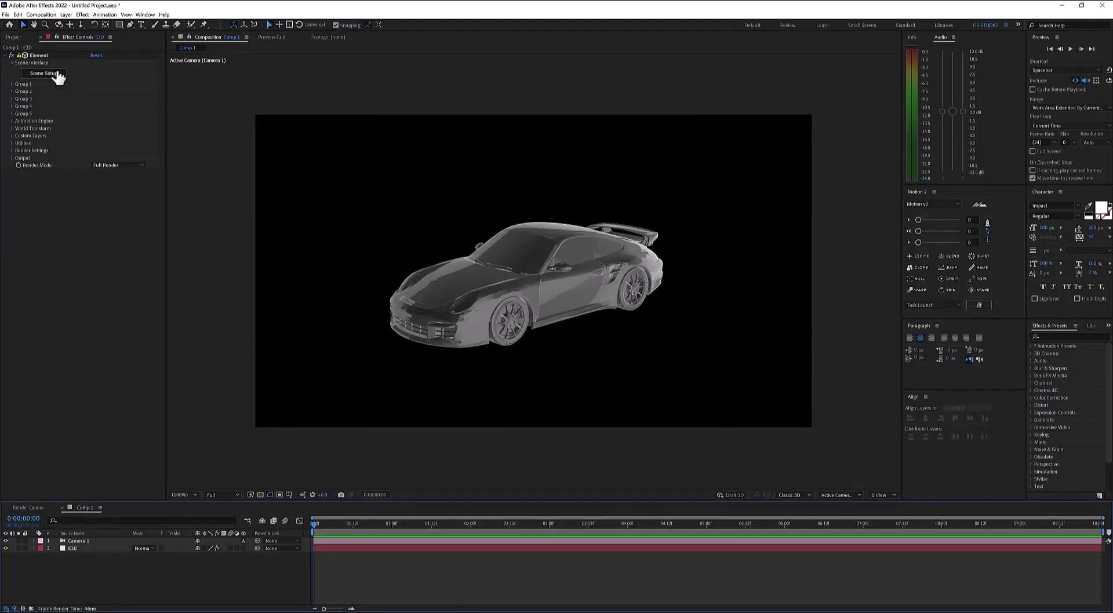
{"action": "left_click", "coordinate": [38, 55]}
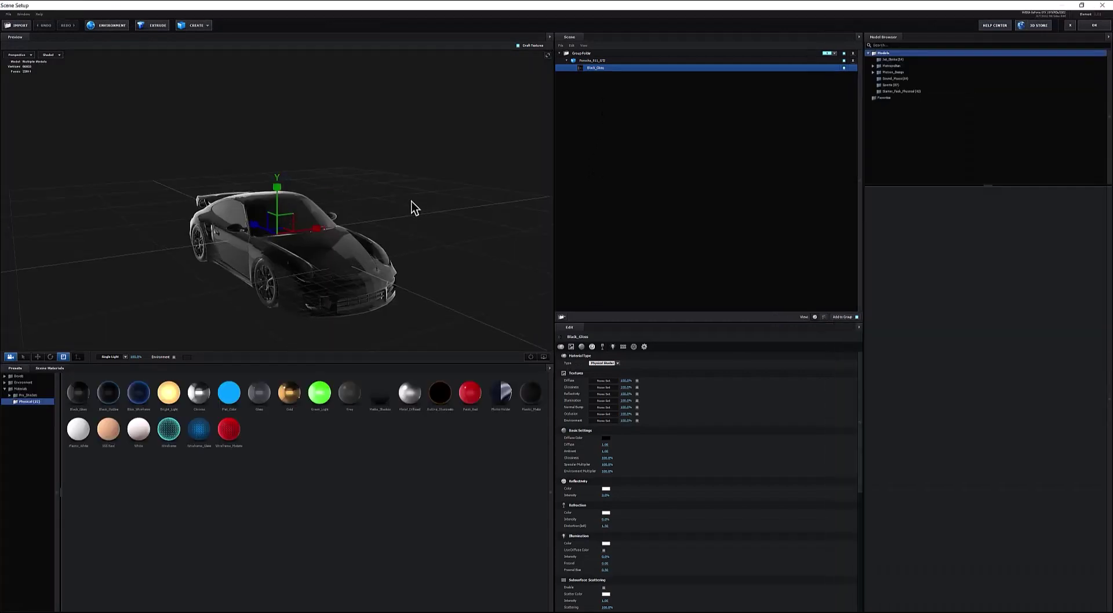
Choose 12140_Skull_v3_L2.obj from the extracted skull folder for import
{"action": "left_click", "coordinate": [21, 26]}
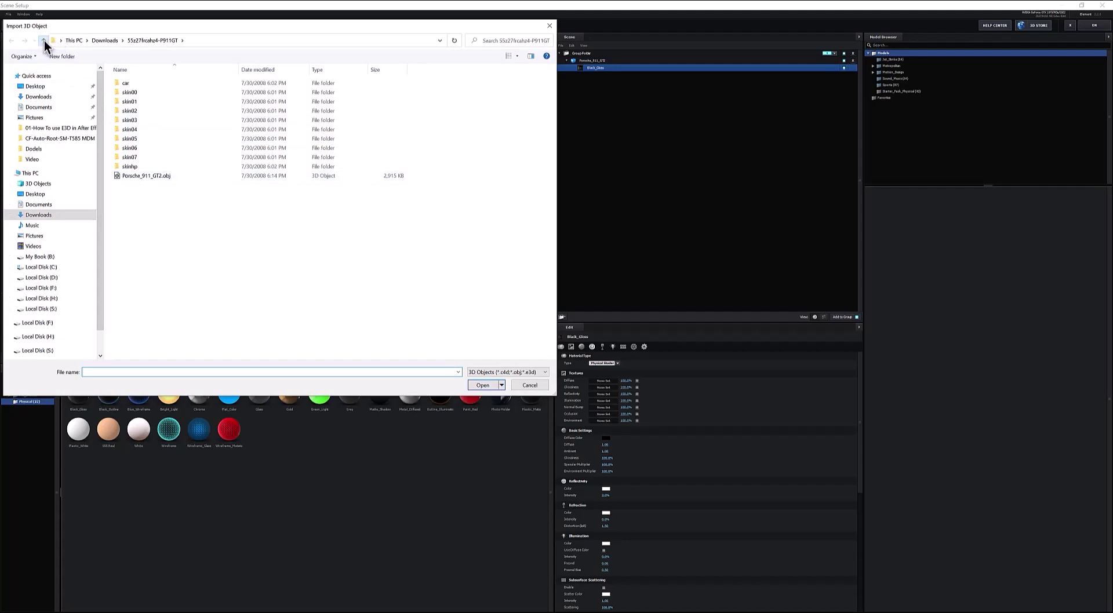
{"action": "left_click", "coordinate": [44, 40]}
{"action": "double_click", "coordinate": [155, 86]}
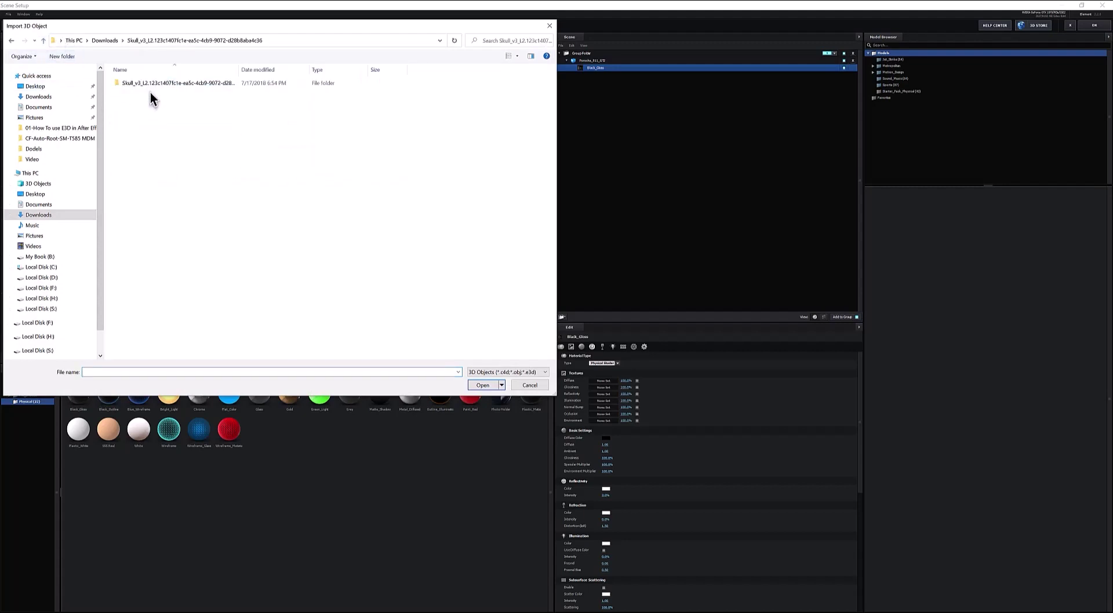
{"action": "double_click", "coordinate": [153, 87]}
{"action": "left_click", "coordinate": [144, 101]}
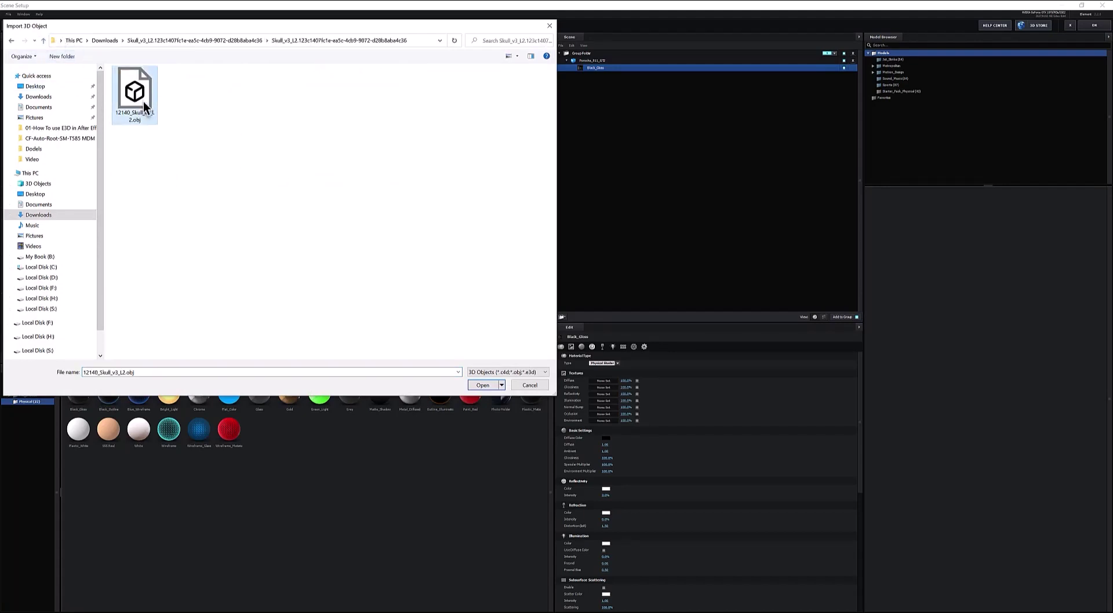
{"action": "double_click", "coordinate": [144, 100]}
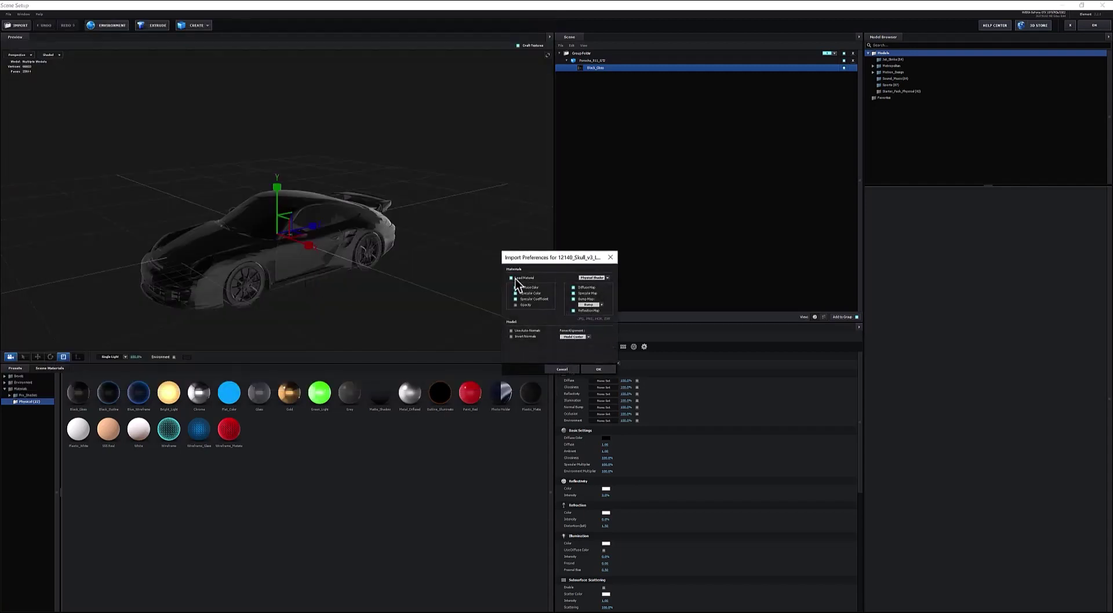
Import the skull and rotate it round to a side view
{"action": "left_click", "coordinate": [594, 371]}
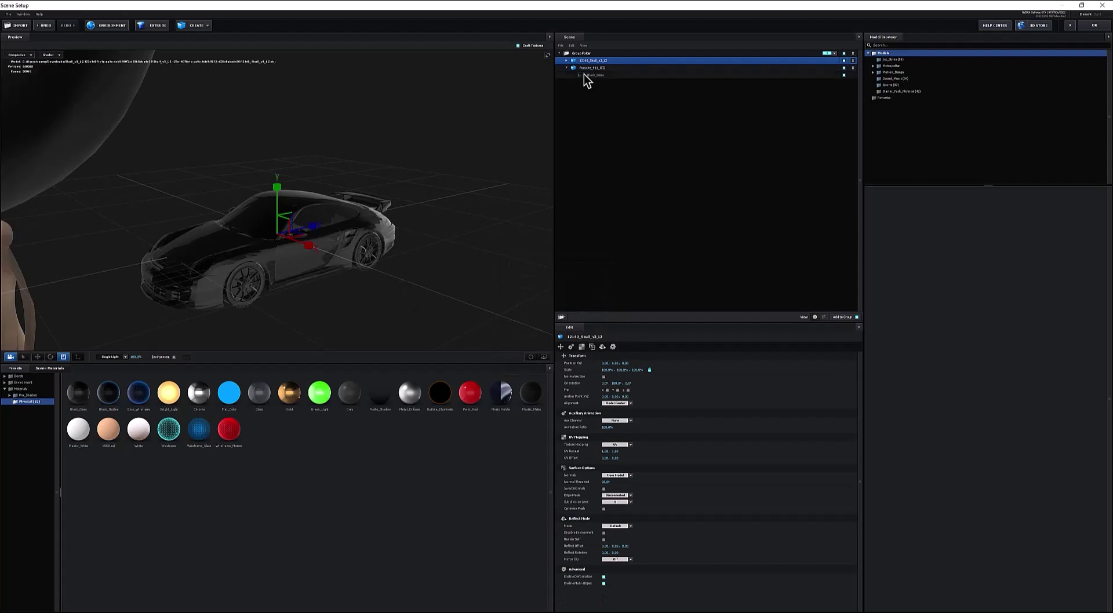
{"action": "scroll", "coordinate": [297, 197], "scroll_direction": "down", "scroll_amount": 3}
{"action": "scroll", "coordinate": [294, 195], "scroll_direction": "down", "scroll_amount": 3}
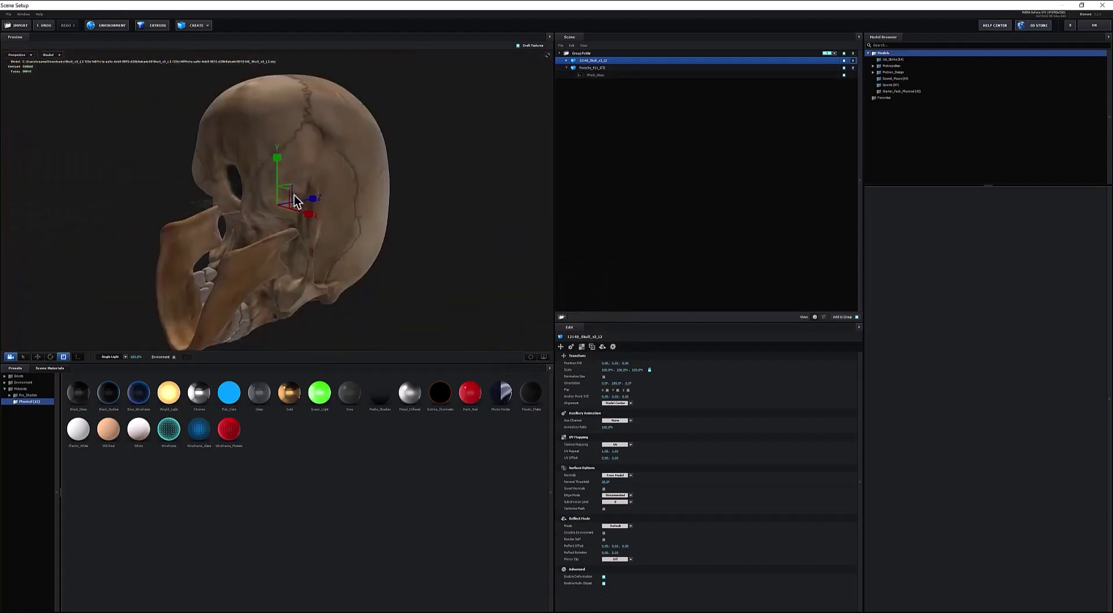
{"action": "scroll", "coordinate": [347, 201], "scroll_direction": "down", "scroll_amount": 2}
{"action": "left_click_drag", "start_coordinate": [347, 202], "coordinate": [326, 203]}
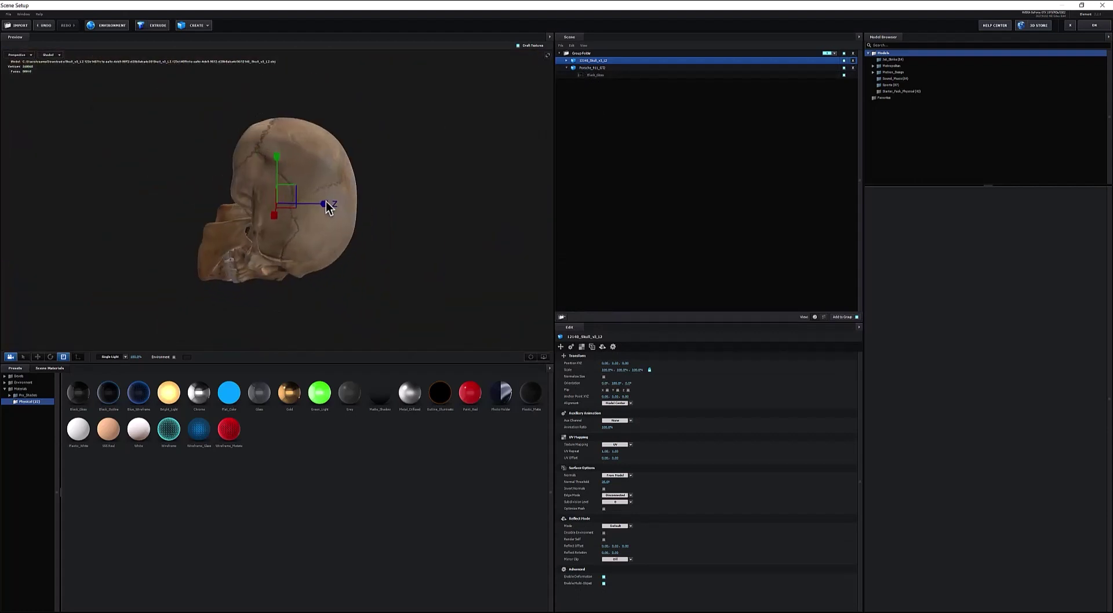
{"action": "left_click", "coordinate": [50, 357]}
{"action": "mouse_move", "coordinate": [277, 162]}
{"action": "left_mouse_down"}
{"action": "mouse_move", "coordinate": [240, 211]}
{"action": "mouse_move", "coordinate": [222, 212]}
{"action": "left_mouse_up"}
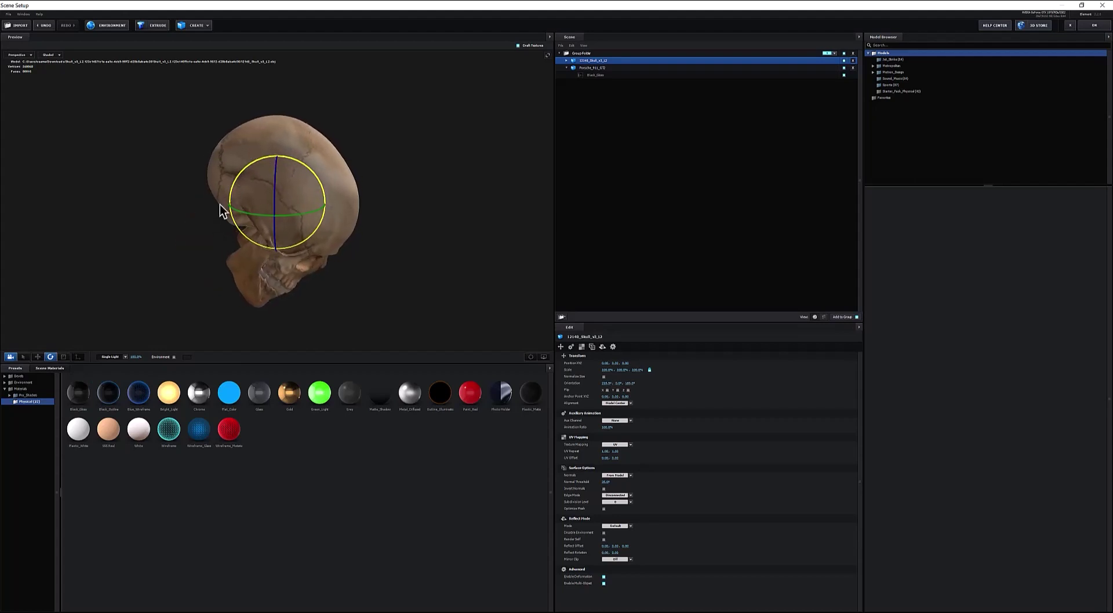
{"action": "mouse_move", "coordinate": [222, 212]}
{"action": "left_mouse_down"}
{"action": "mouse_move", "coordinate": [370, 213]}
{"action": "mouse_move", "coordinate": [325, 191]}
{"action": "left_mouse_up"}
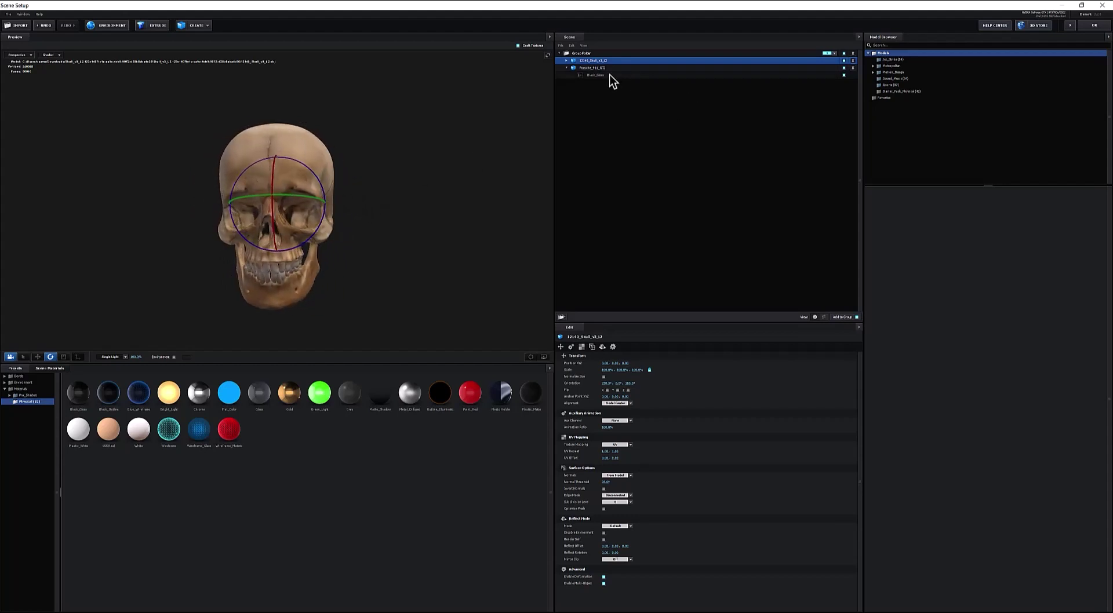
Delete the Porsche_911_GT2 car and scale the skull down to about 88%
{"action": "left_click", "coordinate": [589, 68]}
{"action": "key", "text": "Delete"}
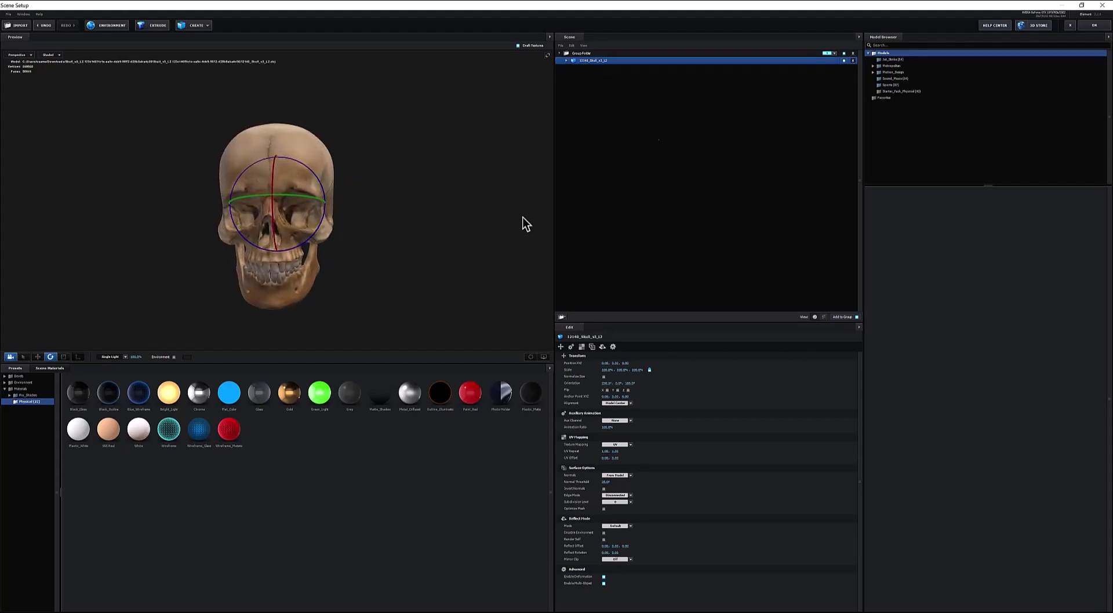
{"action": "left_click_drag", "start_coordinate": [527, 224], "coordinate": [357, 250]}
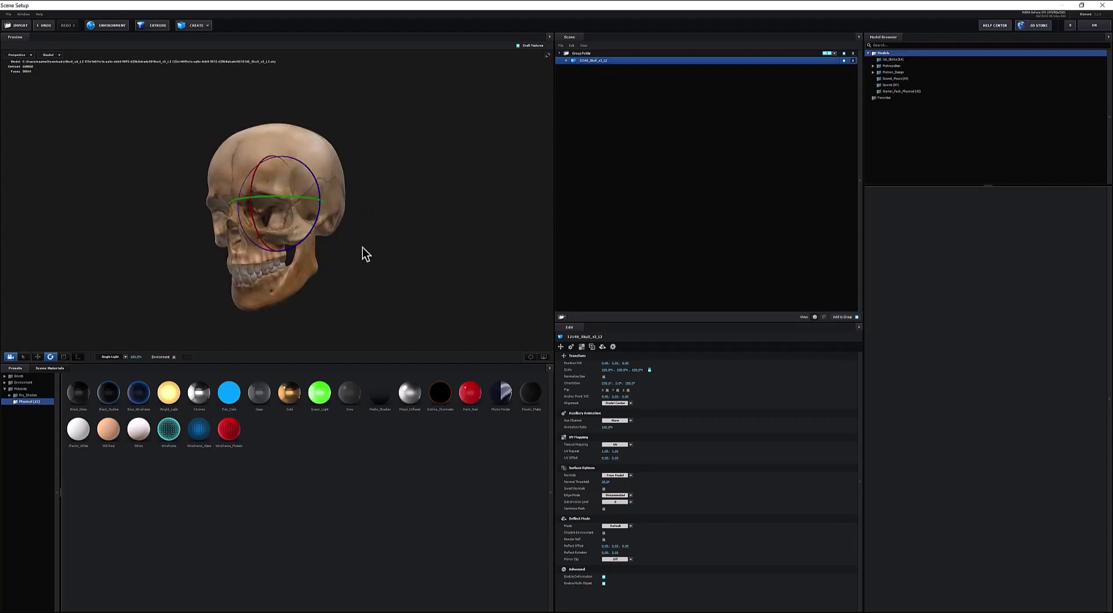
{"action": "left_click", "coordinate": [63, 357]}
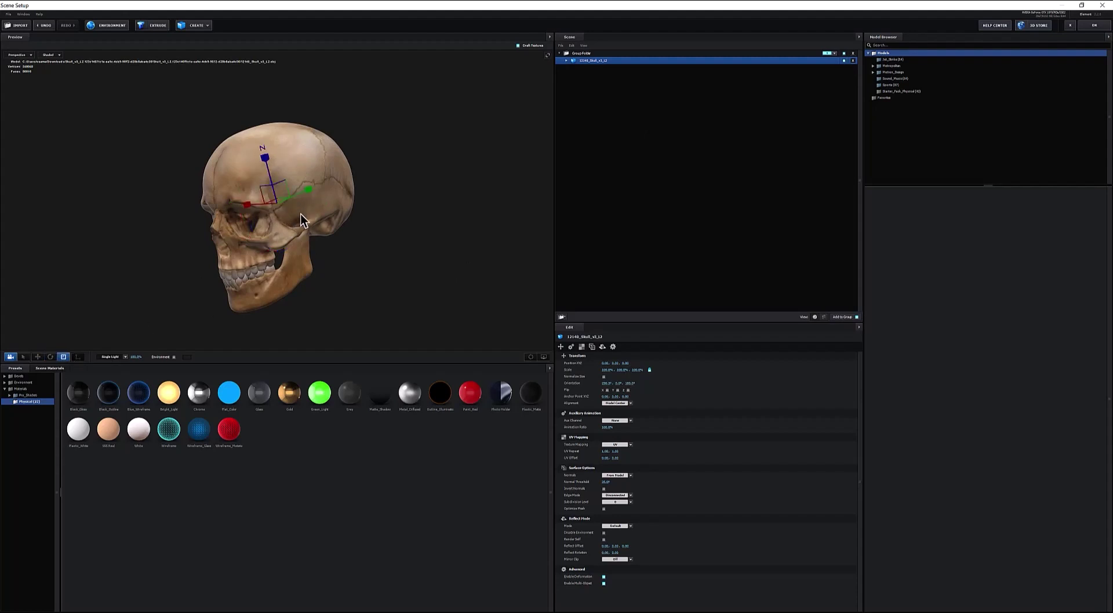
{"action": "mouse_move", "coordinate": [277, 201]}
{"action": "left_mouse_down"}
{"action": "mouse_move", "coordinate": [248, 231]}
{"action": "mouse_move", "coordinate": [356, 233]}
{"action": "left_mouse_up"}
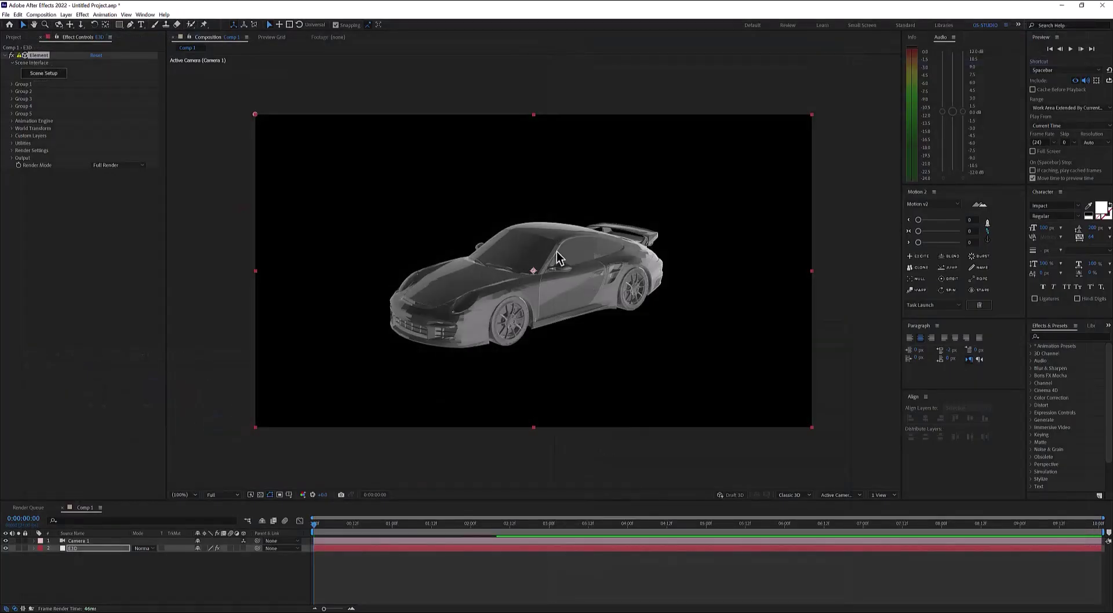
Dolly Camera 1 back from the skull close-up and orbit it toward the skull's front
{"action": "left_click_drag", "start_coordinate": [539, 265], "coordinate": [491, 477]}
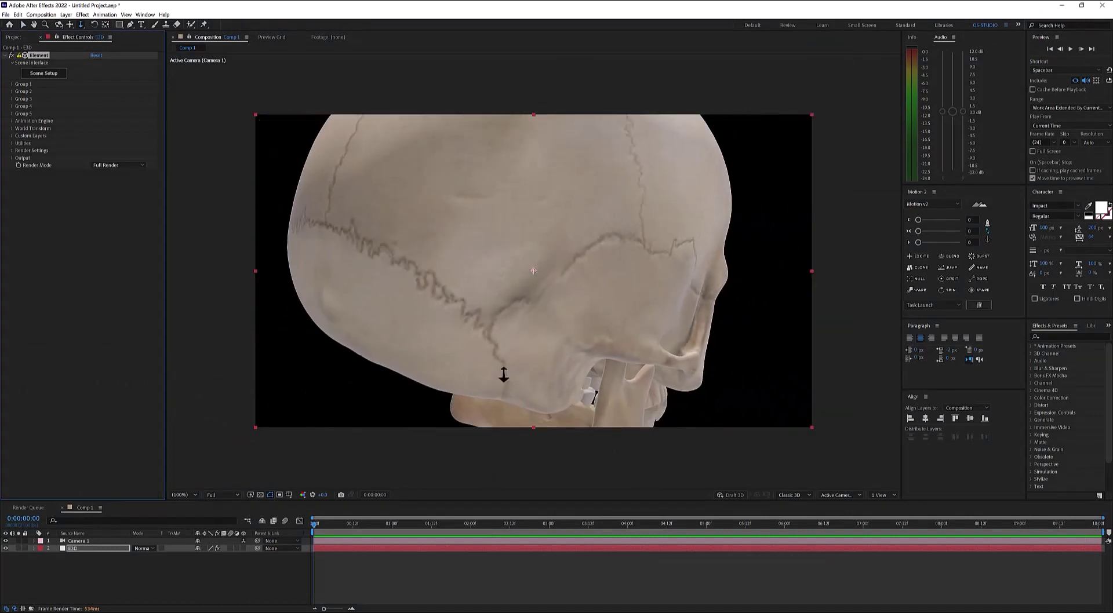
{"action": "left_click_drag", "start_coordinate": [542, 255], "coordinate": [513, 480]}
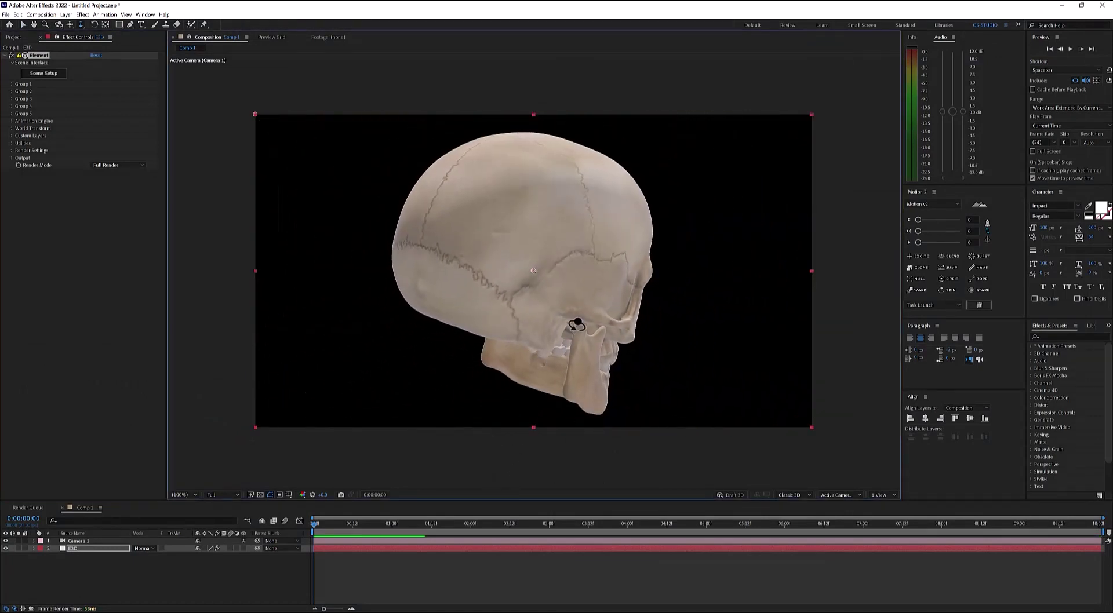
{"action": "mouse_move", "coordinate": [545, 303]}
{"action": "left_mouse_down"}
{"action": "mouse_move", "coordinate": [445, 264]}
{"action": "mouse_move", "coordinate": [467, 278]}
{"action": "left_mouse_up"}
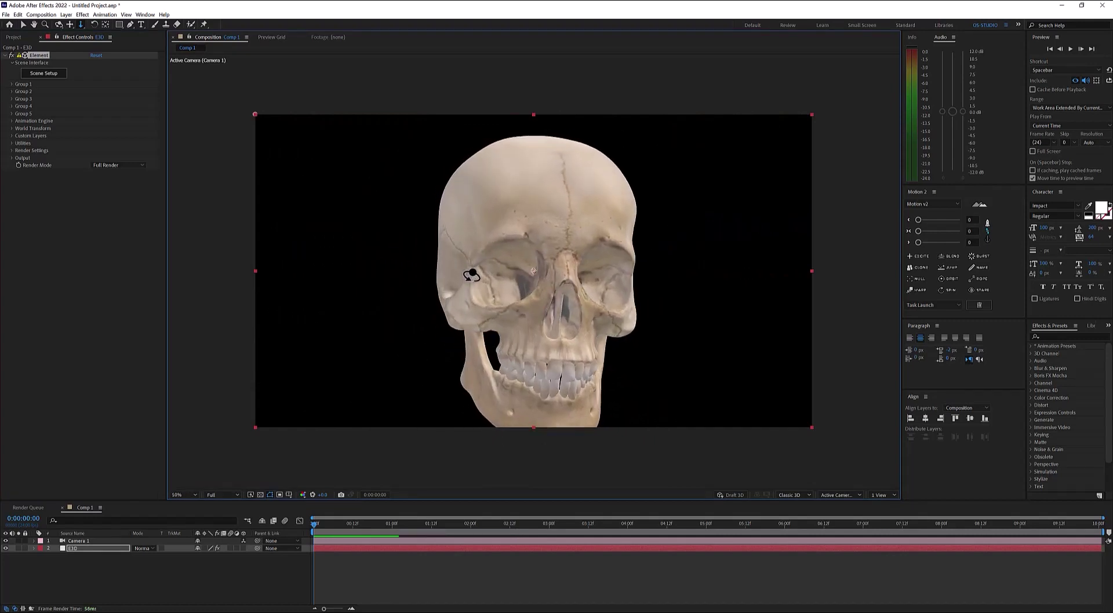
Pull the camera farther back, reset the viewer to 100%, and orbit to a three-quarter skull view
{"action": "key", "text": "comma"}
{"action": "key", "text": "c"}
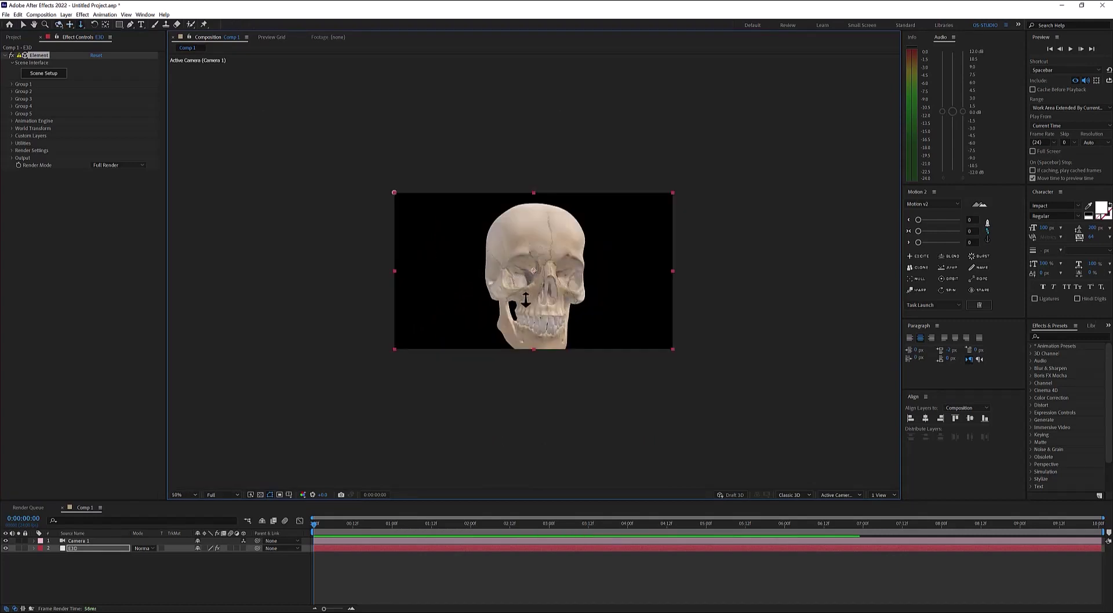
{"action": "left_click_drag", "start_coordinate": [526, 299], "coordinate": [510, 393]}
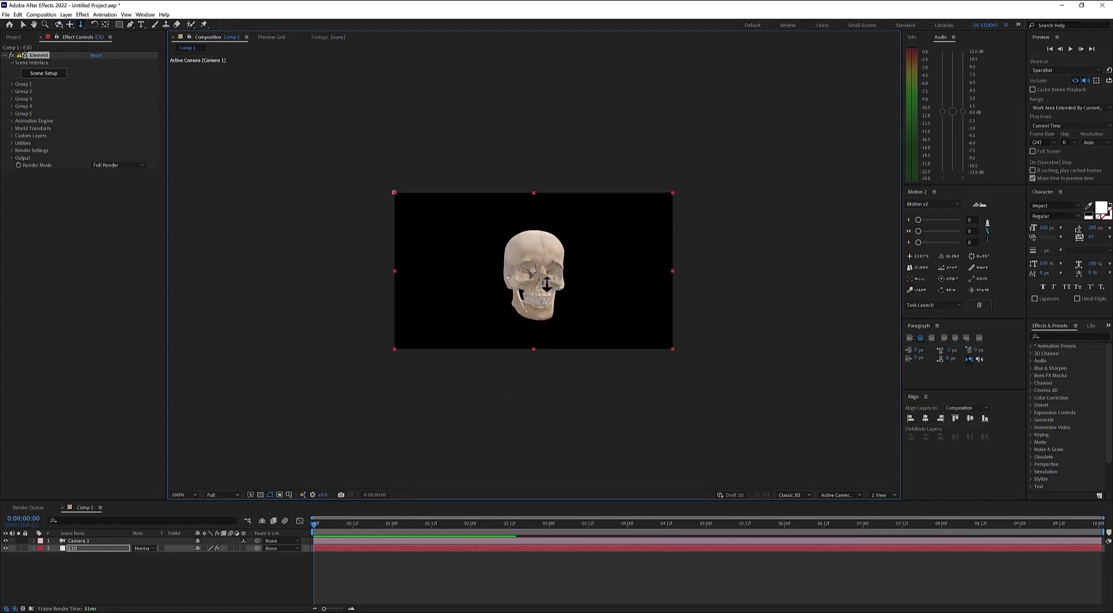
{"action": "key", "text": "period"}
{"action": "left_click", "coordinate": [604, 303]}
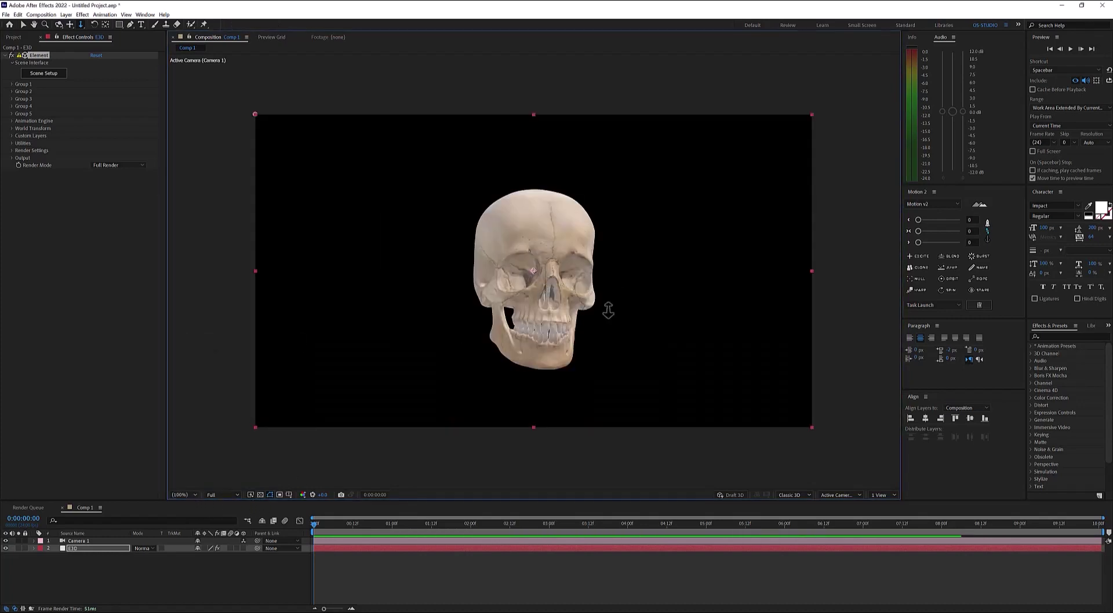
{"action": "left_click_drag", "start_coordinate": [550, 304], "coordinate": [588, 311]}
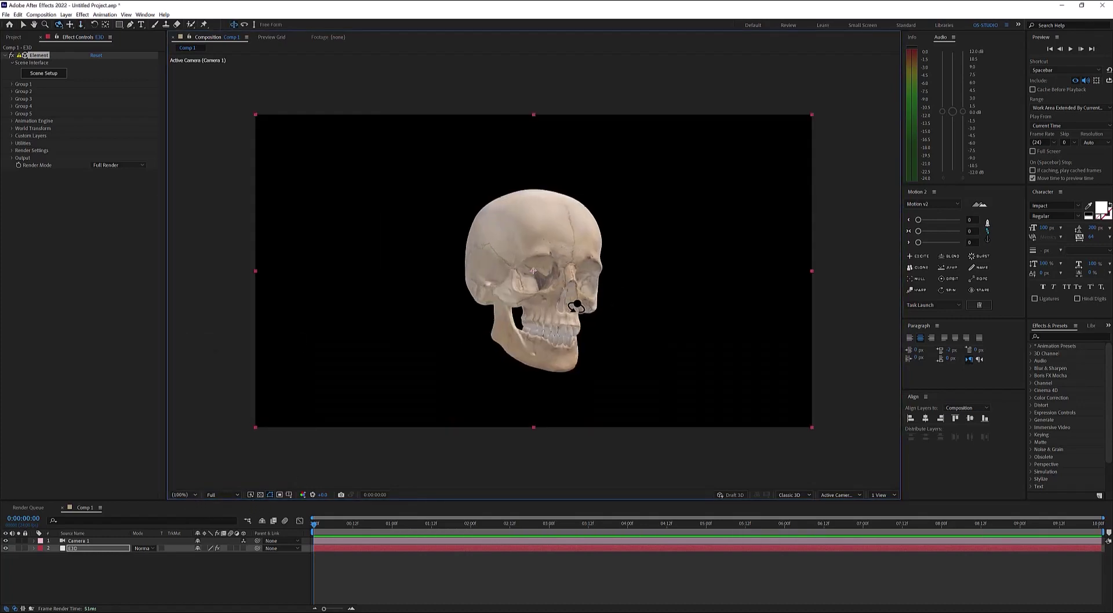
Expand Element's Render Settings > Lighting and set Add Lighting to the Dramatic preset
{"action": "left_click", "coordinate": [17, 153]}
{"action": "left_click", "coordinate": [13, 150]}
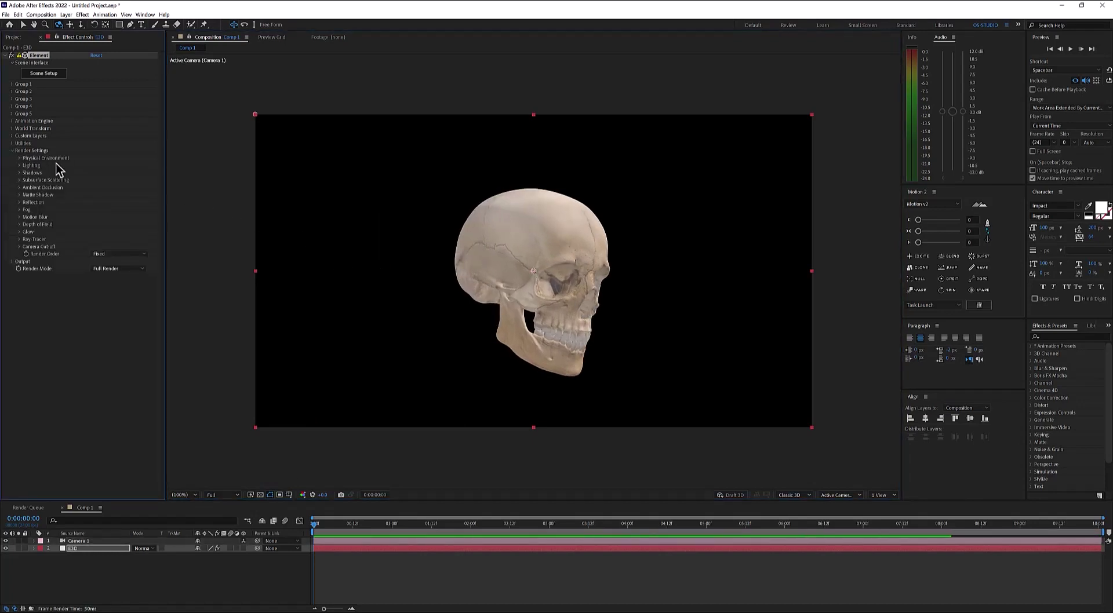
{"action": "left_click", "coordinate": [19, 187]}
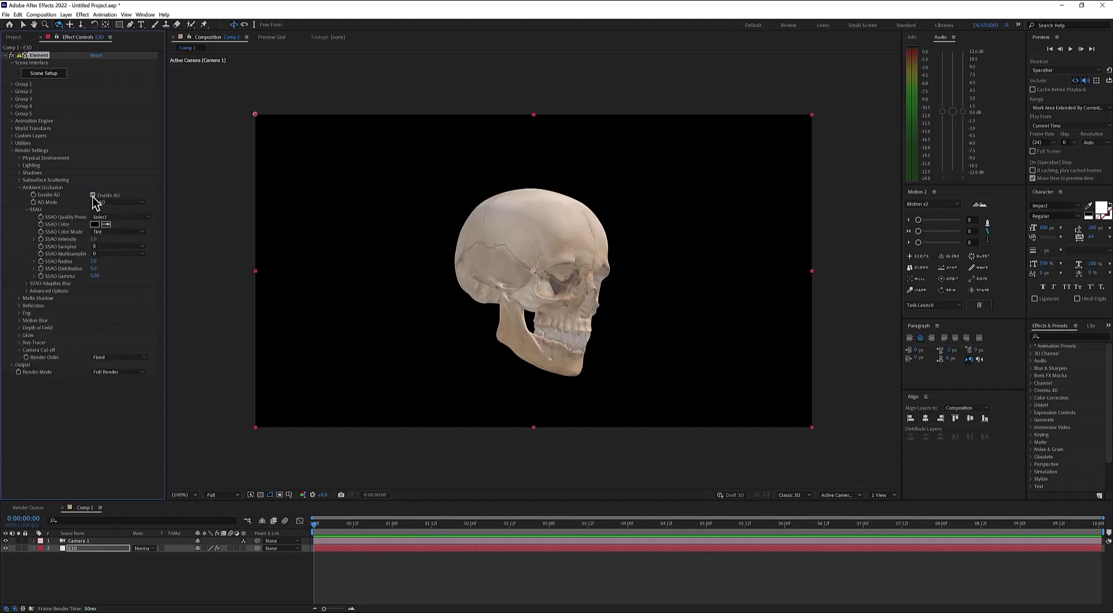
{"action": "left_click", "coordinate": [20, 188]}
{"action": "left_click", "coordinate": [20, 166]}
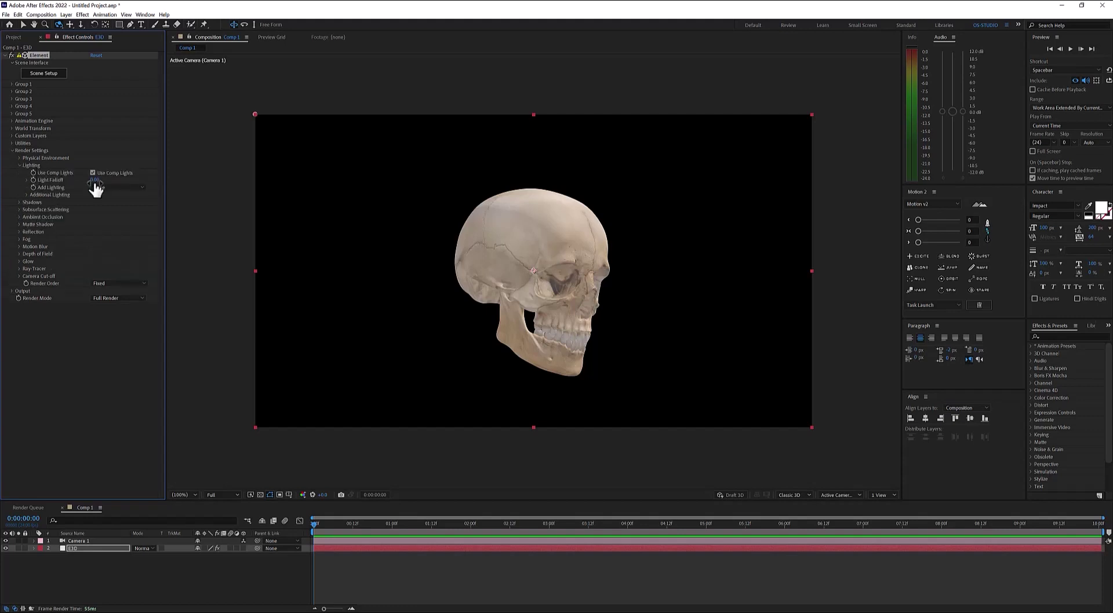
{"action": "left_click", "coordinate": [99, 188]}
{"action": "left_click", "coordinate": [120, 276]}
Switch Add Lighting to Cinema and orbit the camera to a side three-quarter skull view
{"action": "left_click_drag", "start_coordinate": [578, 281], "coordinate": [283, 241]}
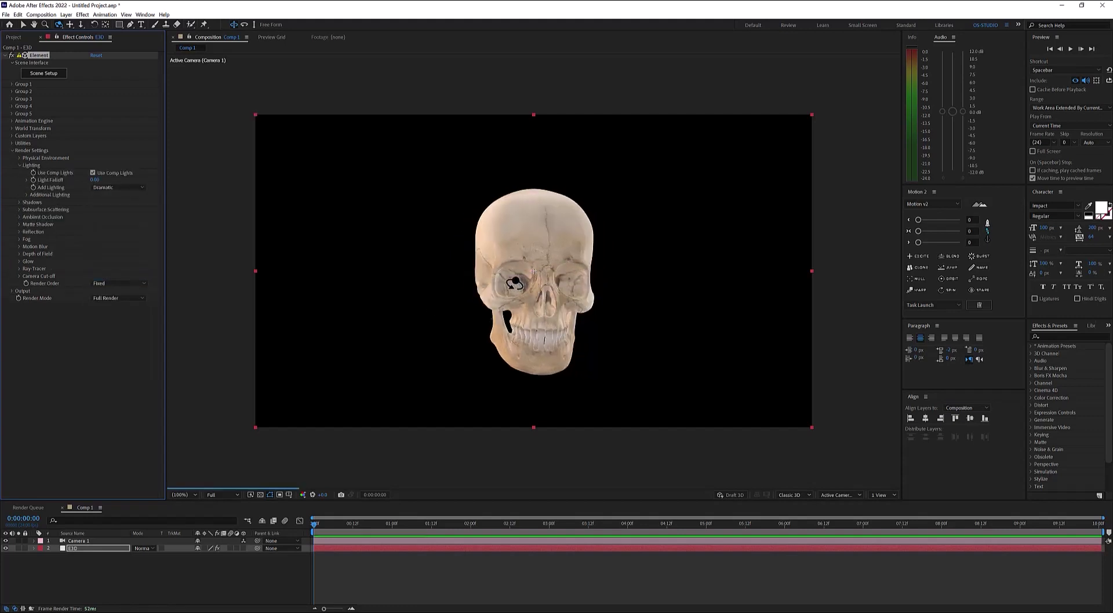
{"action": "left_click", "coordinate": [131, 188]}
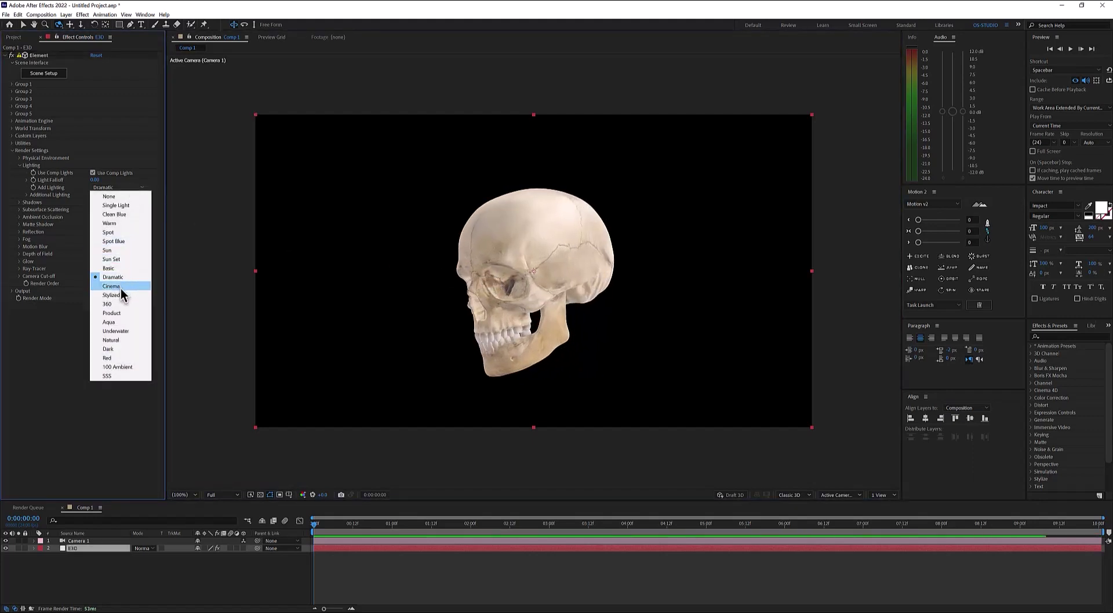
{"action": "left_click", "coordinate": [120, 287]}
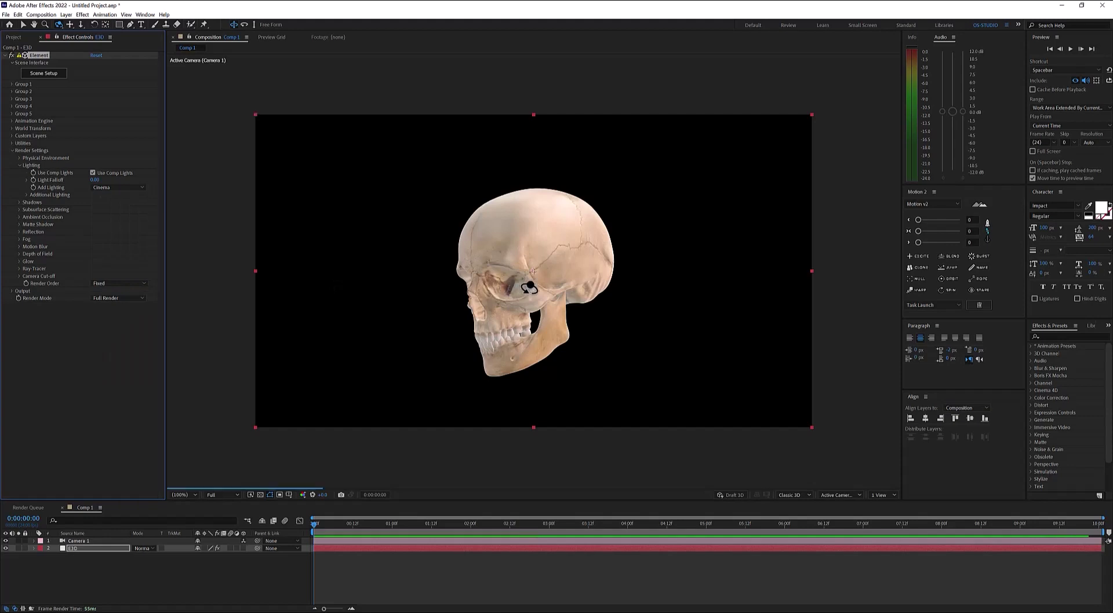
{"action": "mouse_move", "coordinate": [509, 288]}
{"action": "left_mouse_down"}
{"action": "mouse_move", "coordinate": [618, 281]}
{"action": "mouse_move", "coordinate": [495, 288]}
{"action": "left_mouse_up"}
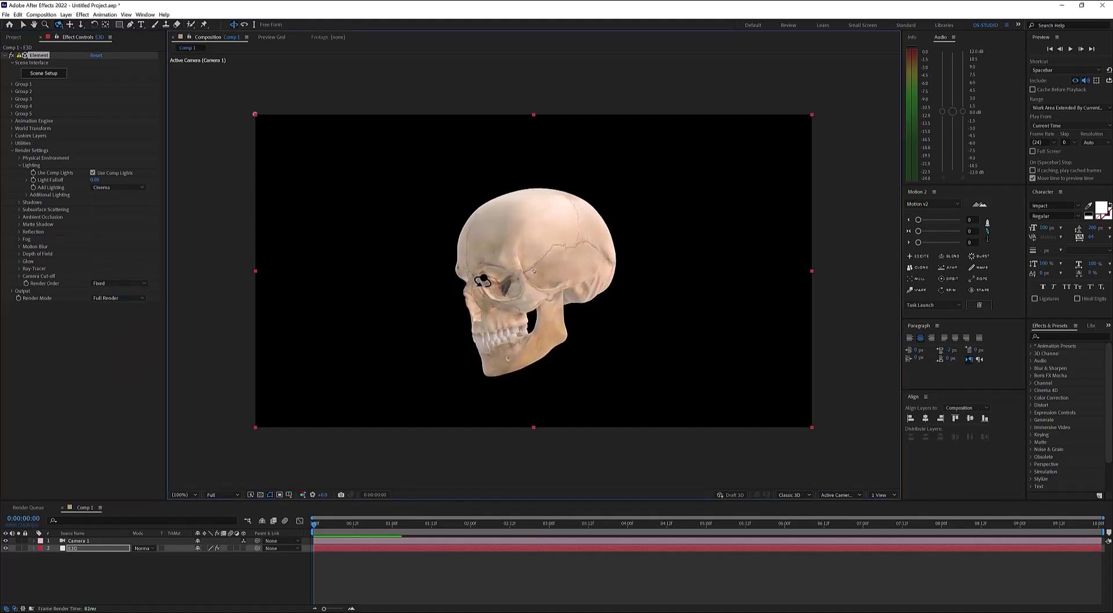
{"action": "left_click", "coordinate": [348, 581]}
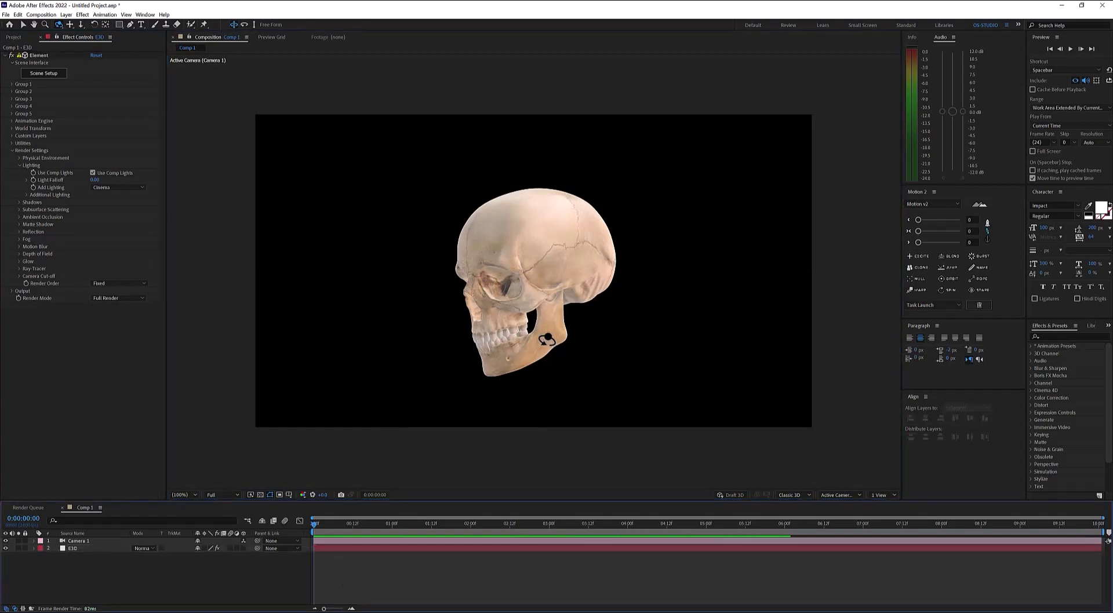